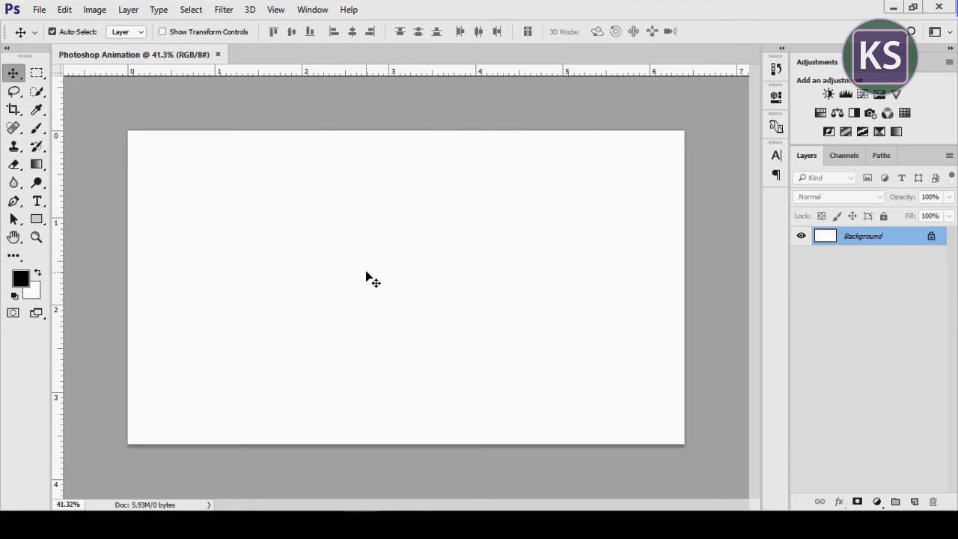
Add a new layer above the background and fill it entirely with a dark navy blue foreground colour
left_click(914, 502)
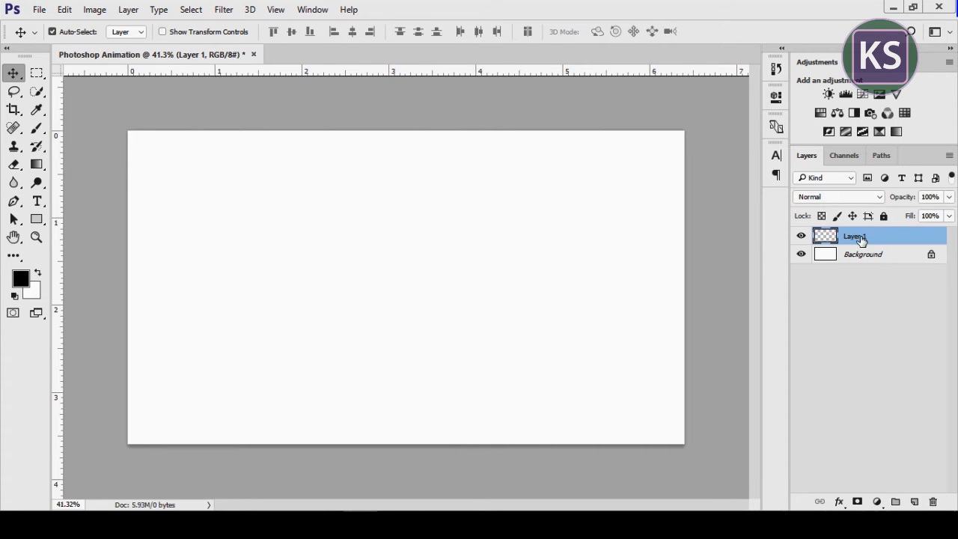
left_click(21, 280)
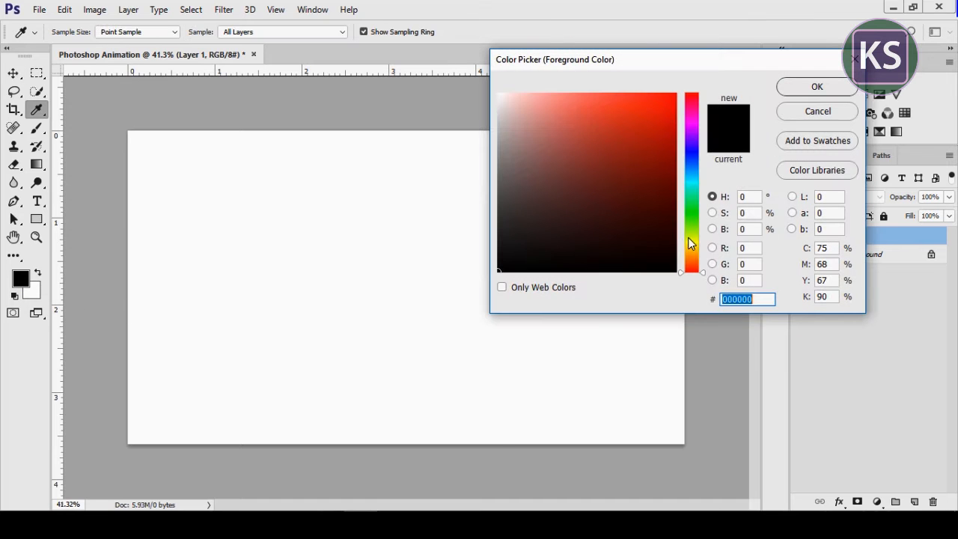
left_click_drag(694, 161, 671, 199)
left_click_drag(761, 295, 675, 308)
left_click(817, 87)
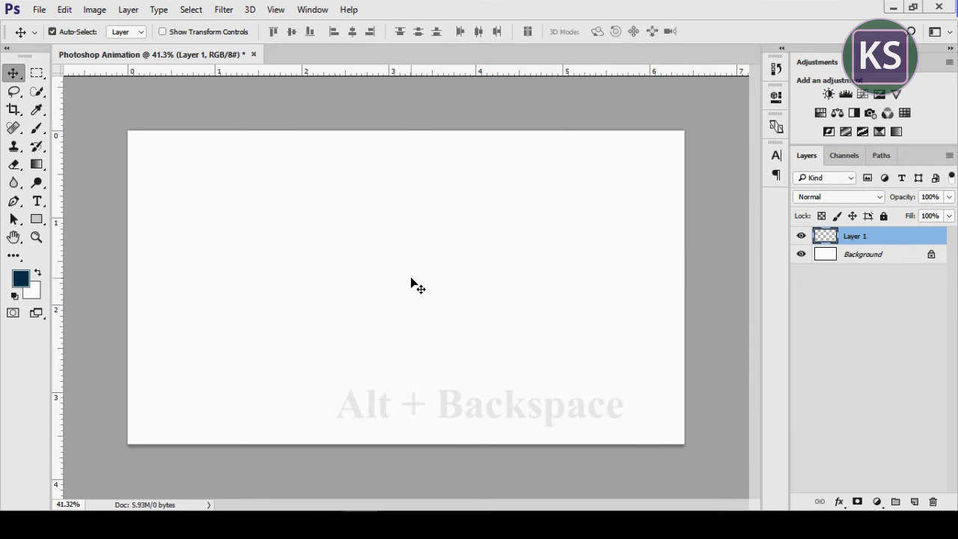
key("alt+BackSpace")
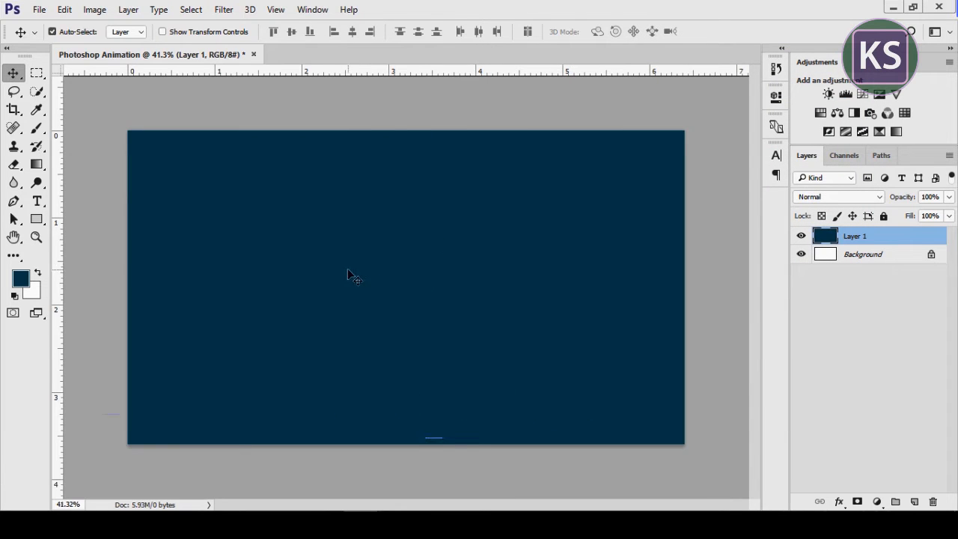
Set up the horizontal Type tool with white (ffffff) text colour, centred alignment and a 72 pt size
left_click(37, 201)
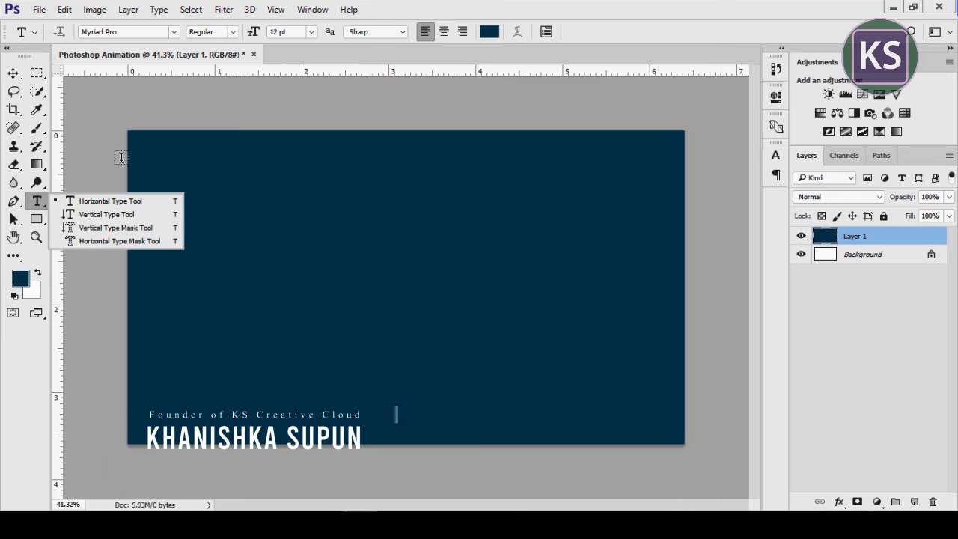
left_click(487, 31)
left_click(502, 97)
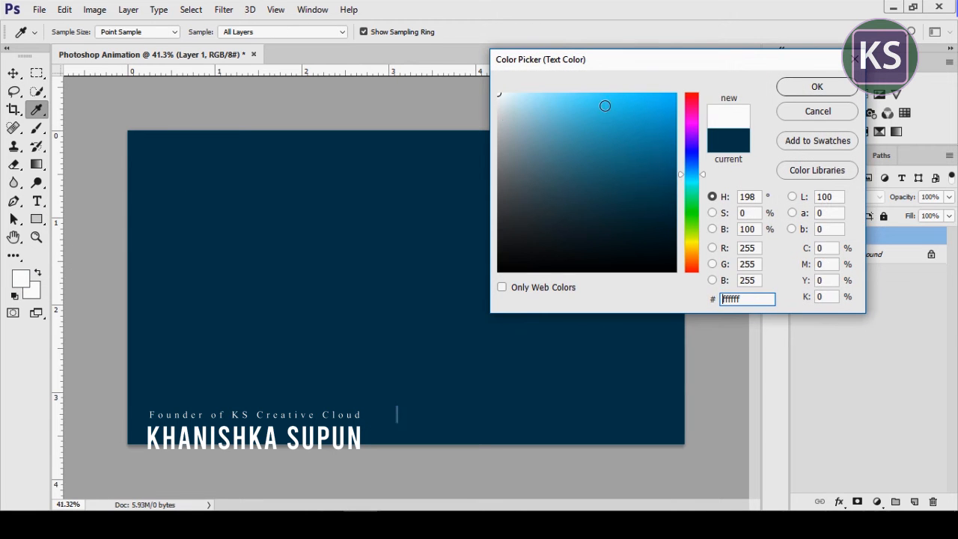
left_click(811, 90)
left_click(445, 38)
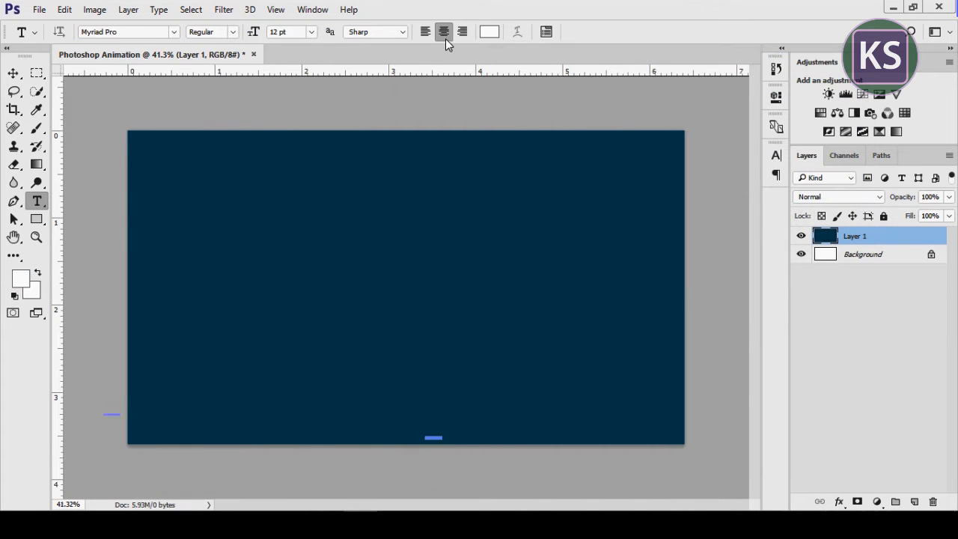
left_click(311, 32)
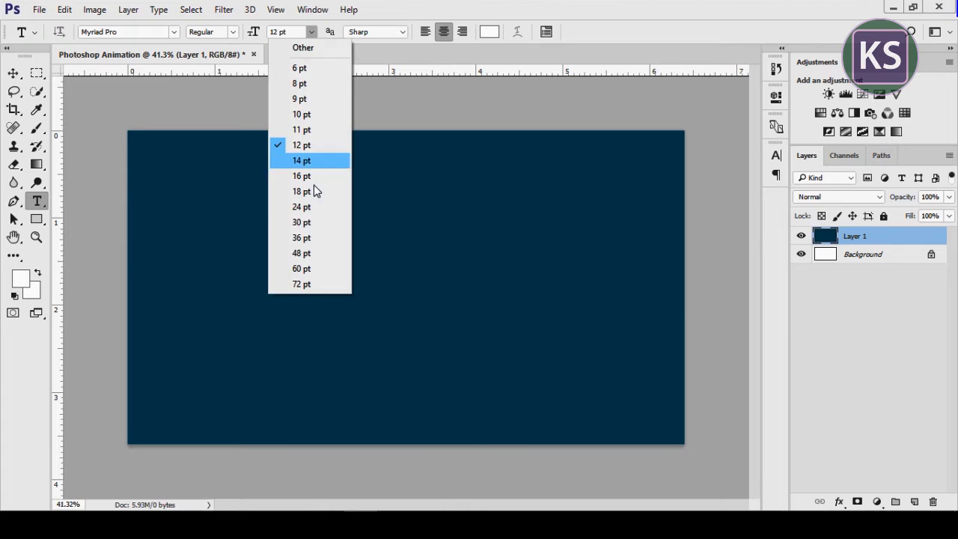
left_click(313, 285)
Choose Insaniburger with Cheese Regular as the text font
left_click(132, 29)
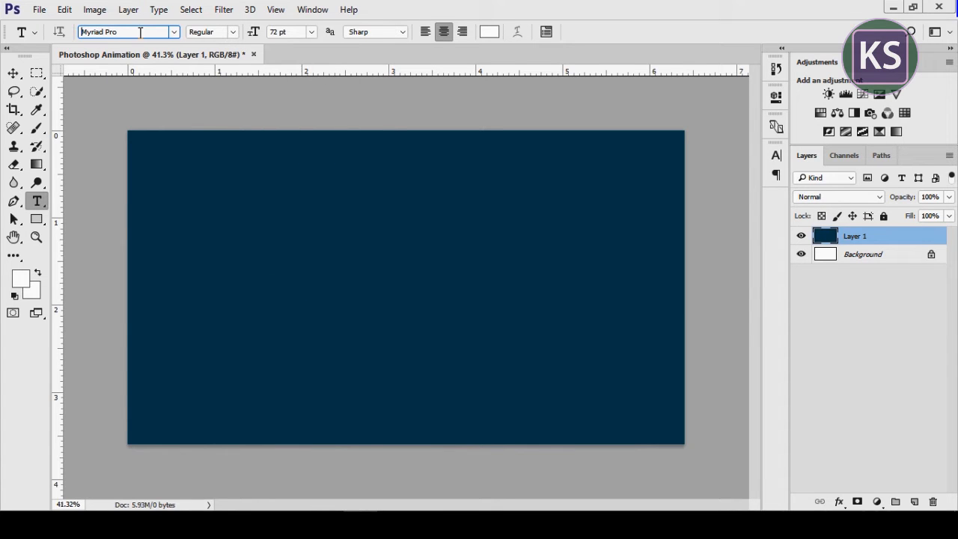
left_click_drag(140, 33, 74, 32)
type("Ins")
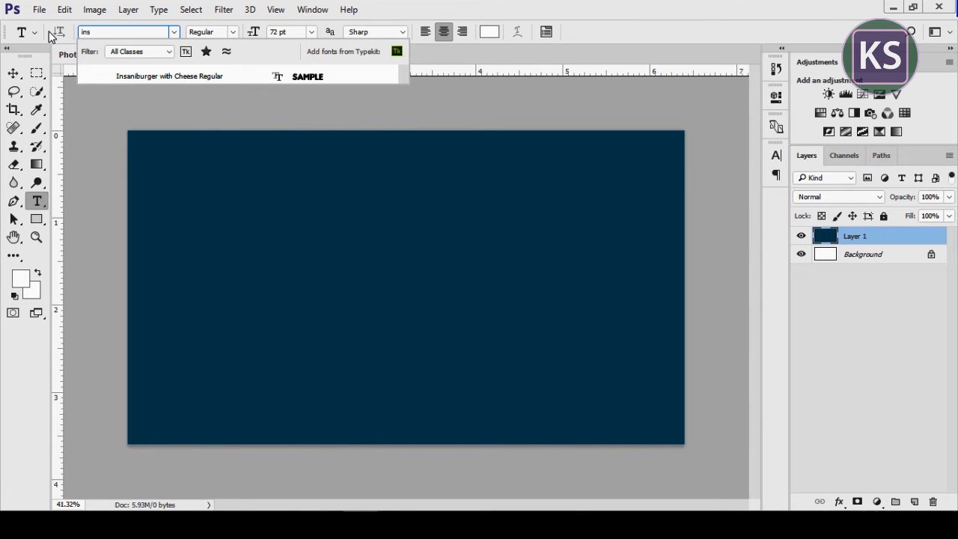
left_click(136, 76)
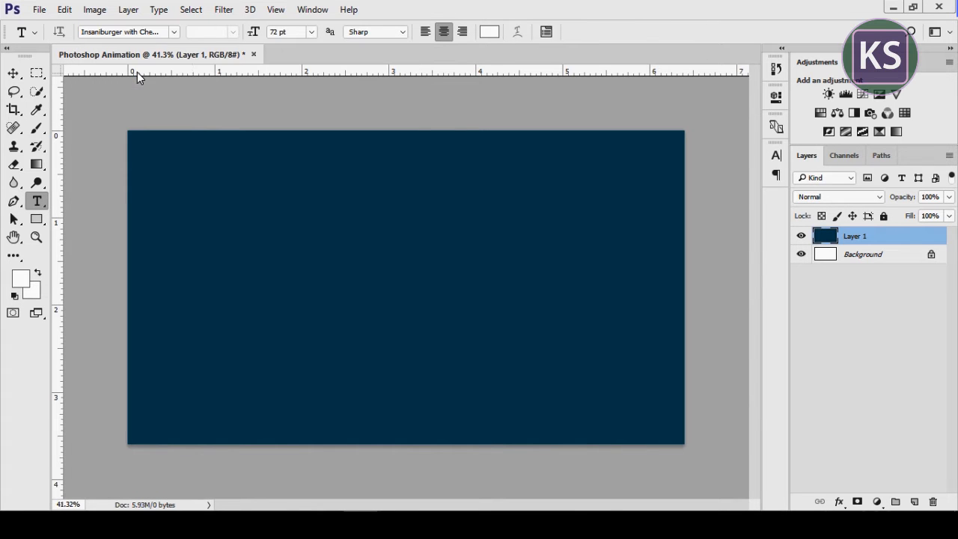
Create a text layer reading "SILENT ART" near the middle of the canvas
left_click(366, 295)
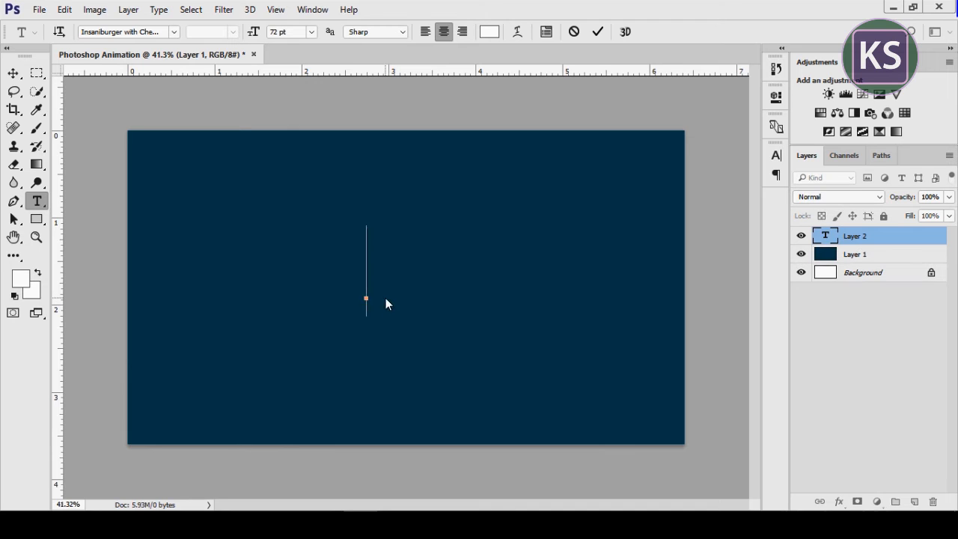
type("SILENT")
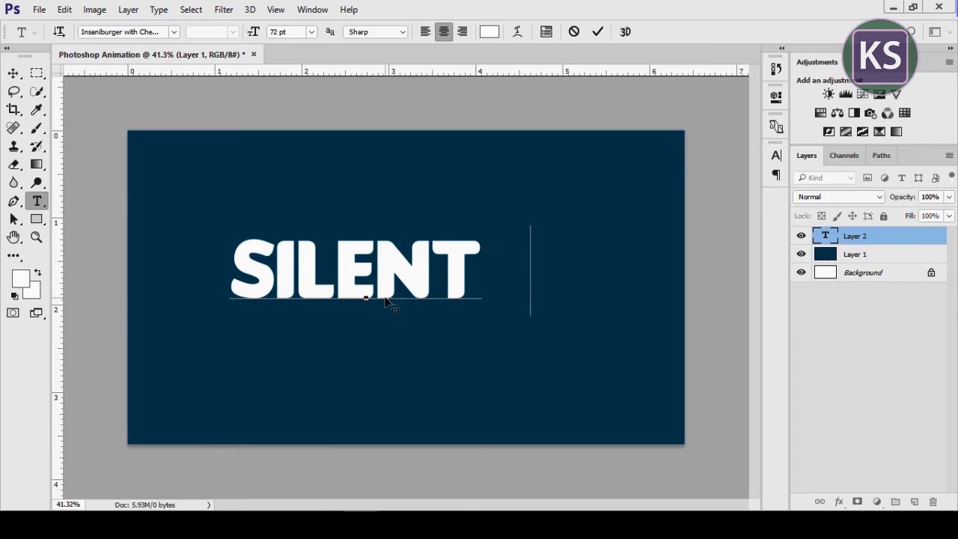
type(" ART")
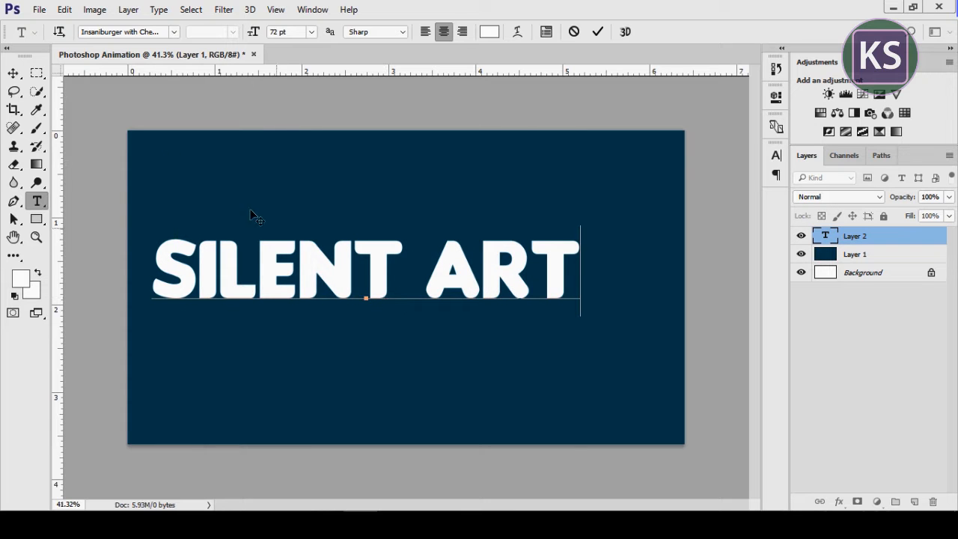
left_click(11, 70)
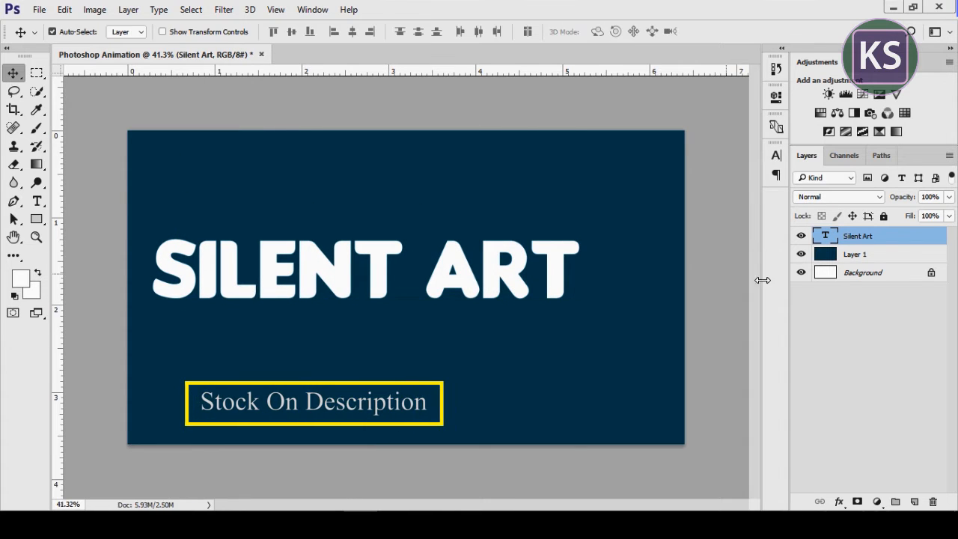
Centre the SILENT ART text vertically and horizontally on the whole canvas, leaving nothing selected
key("ctrl+a")
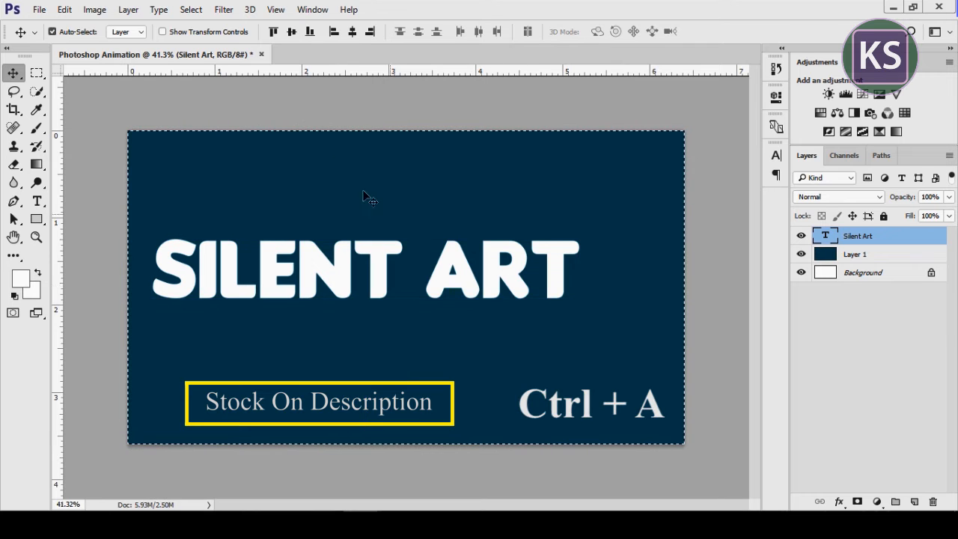
left_click(291, 31)
left_click(352, 32)
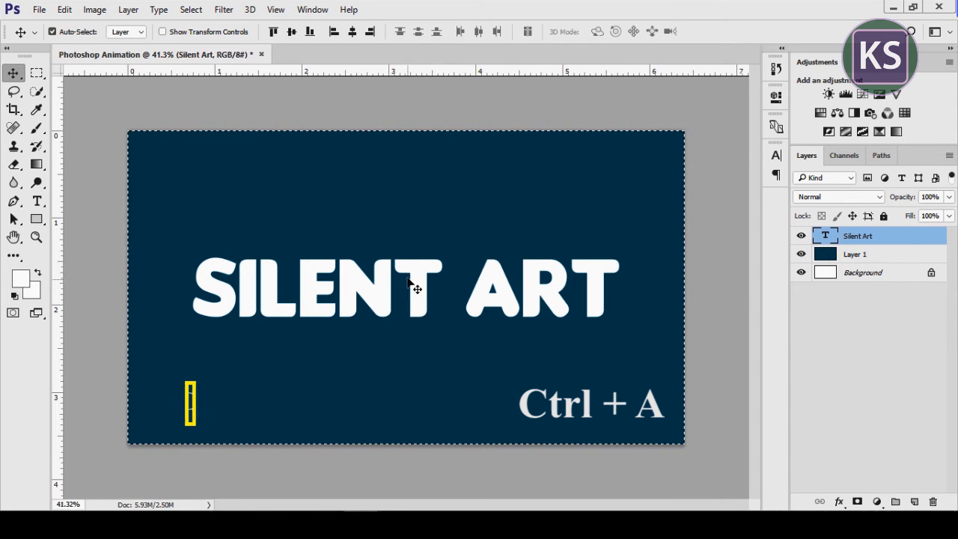
key("ctrl+d")
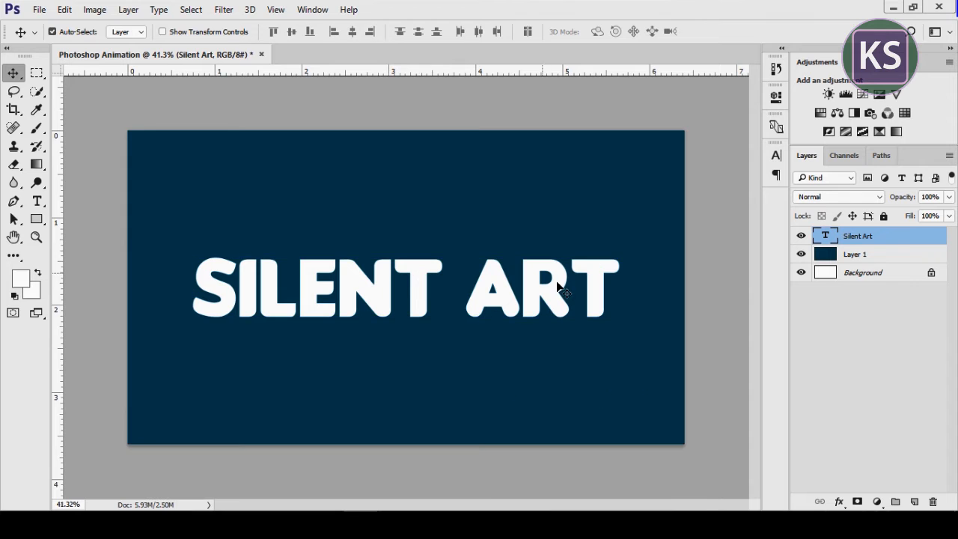
Add a linear Gradient Overlay with the Yellow, Pink, Purple gradient at 90° to the Silent Art layer
right_click(868, 241)
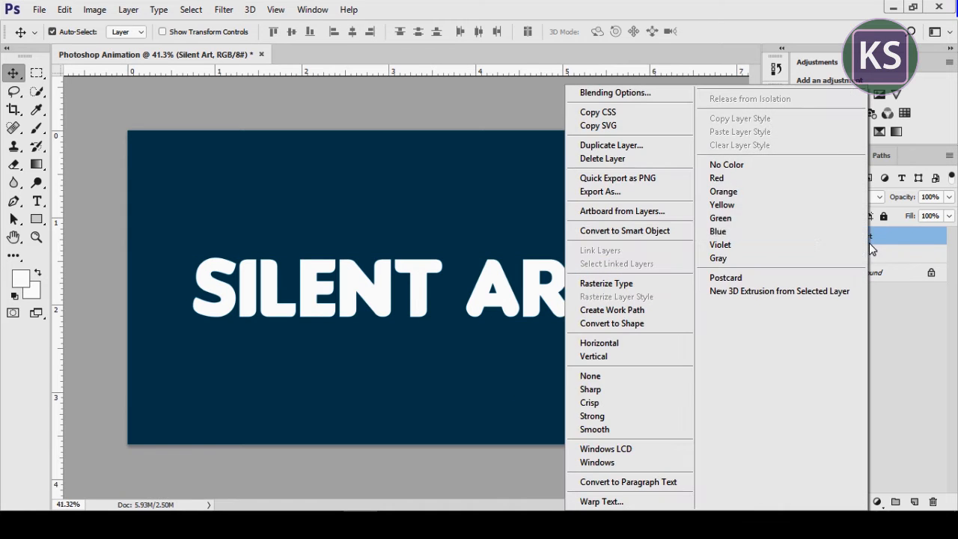
left_click(646, 96)
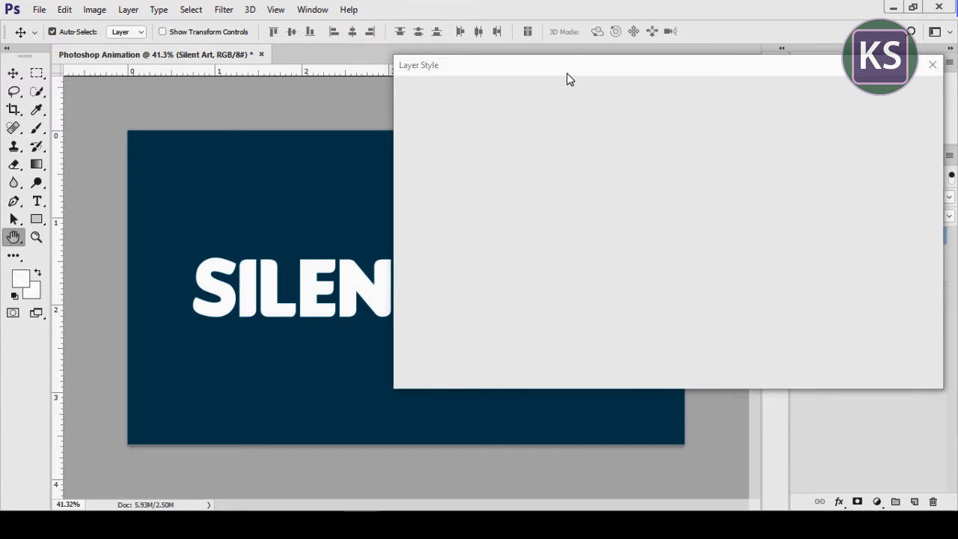
mouse_move(567, 73)
left_mouse_down()
mouse_move(485, 74)
mouse_move(507, 74)
left_mouse_up()
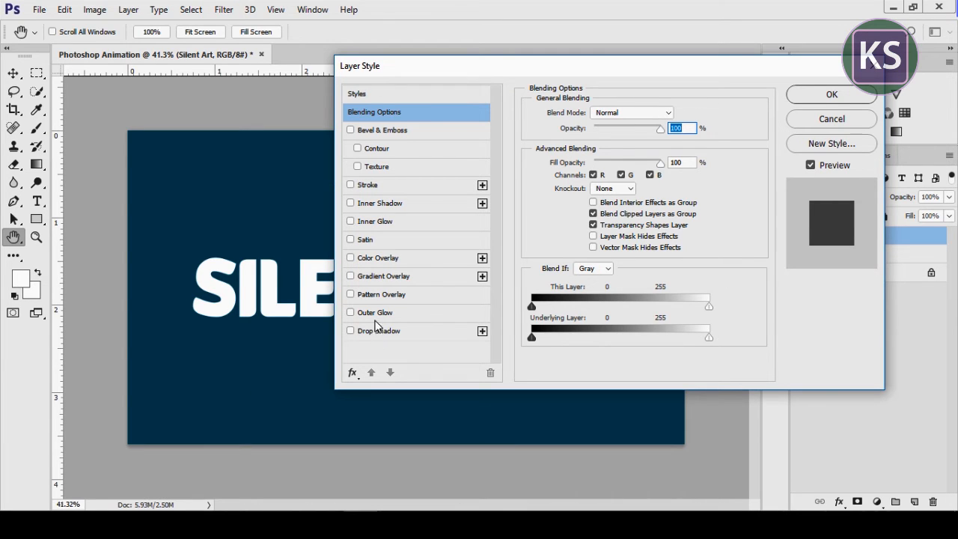
left_click(380, 283)
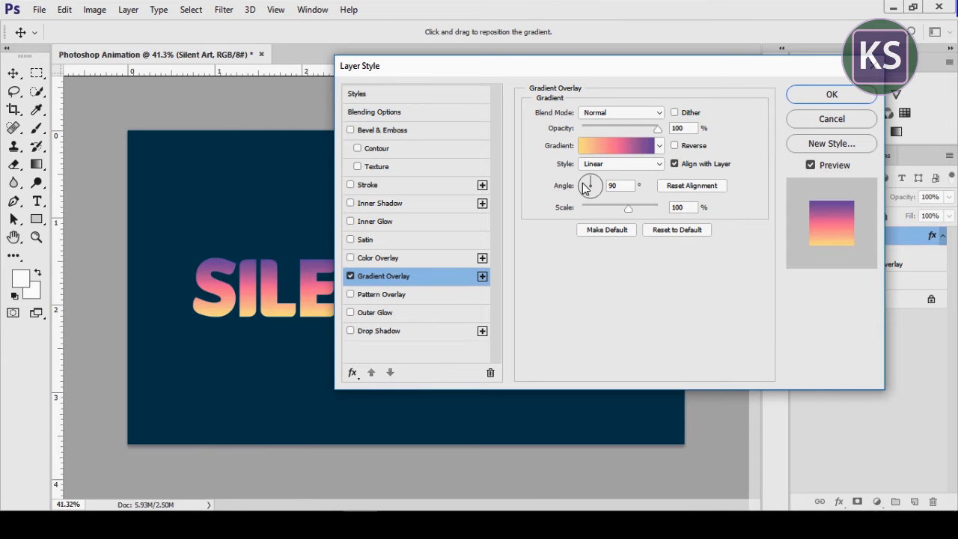
left_click(603, 145)
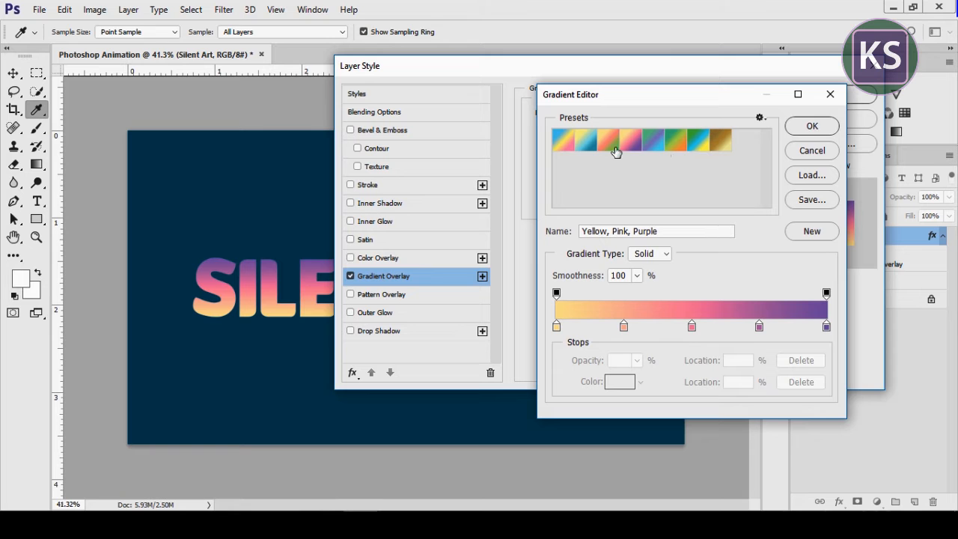
left_click(800, 124)
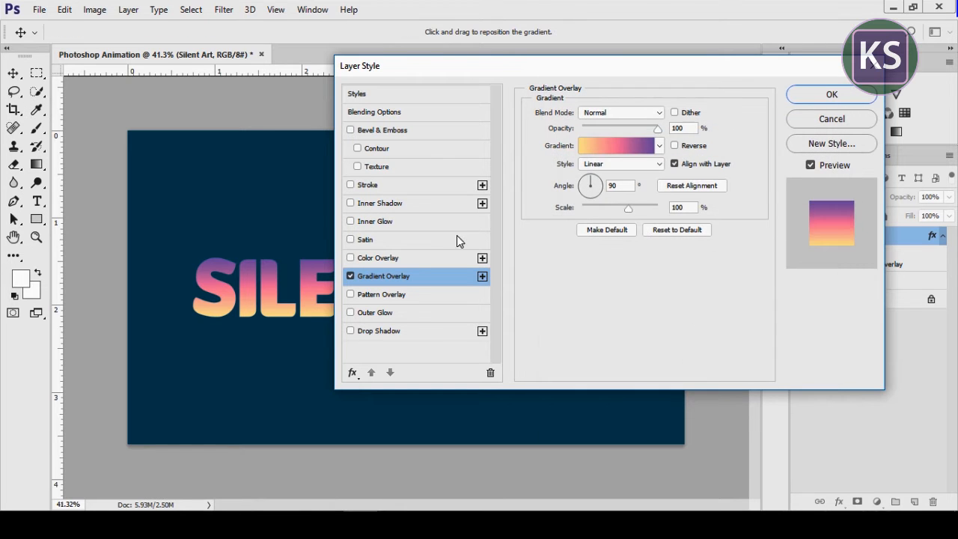
Add a 6 px outside Stroke in light grey (cfcece) to the Silent Art layer and apply the layer style
left_click(370, 185)
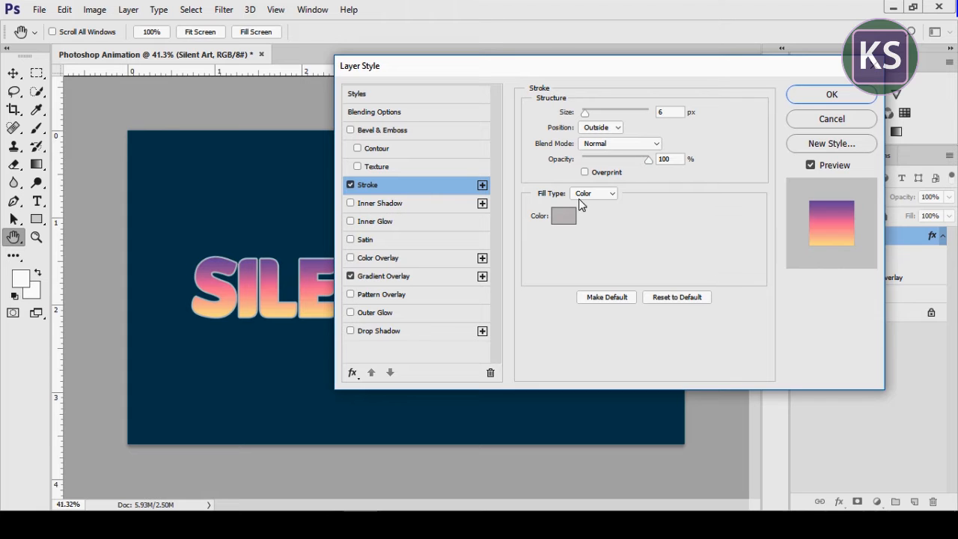
left_click(664, 112)
left_click(562, 216)
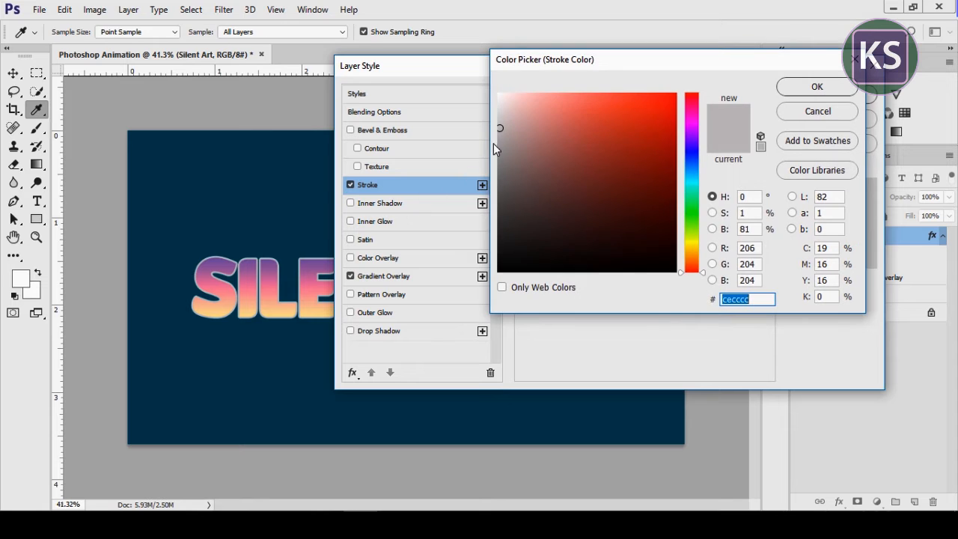
left_click_drag(499, 125, 498, 127)
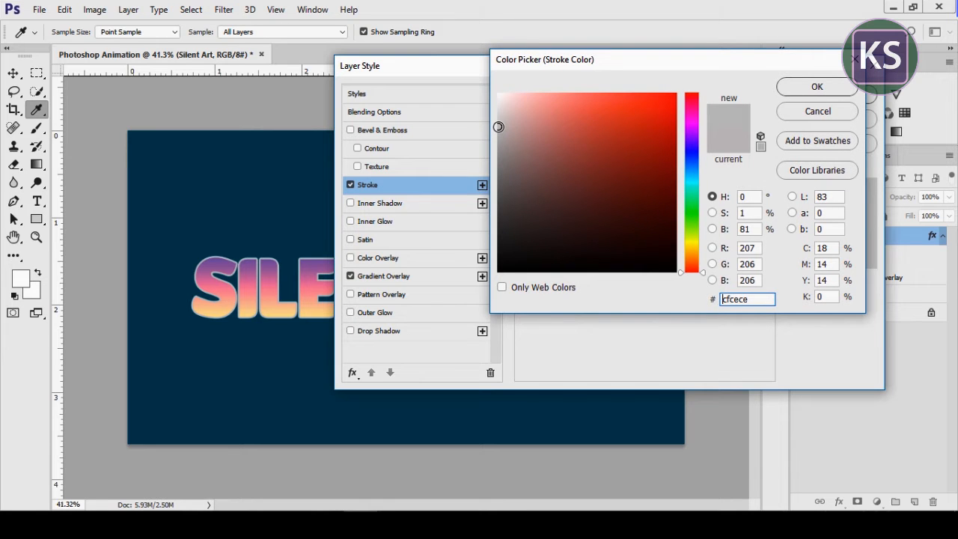
left_click(807, 90)
left_click(826, 95)
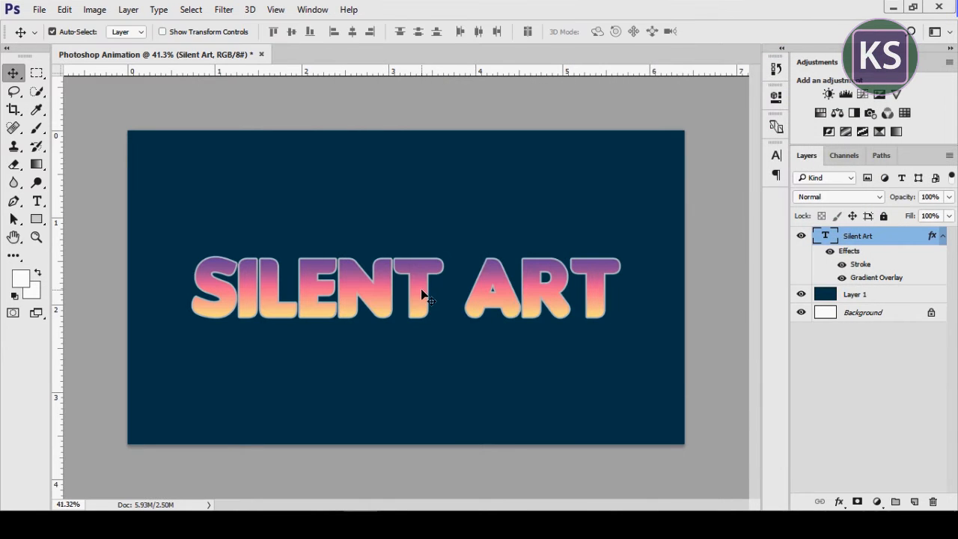
Copy a rectangular area of Layer 1 surrounding the text to a new layer and place it above the Silent Art layer
left_click(879, 297)
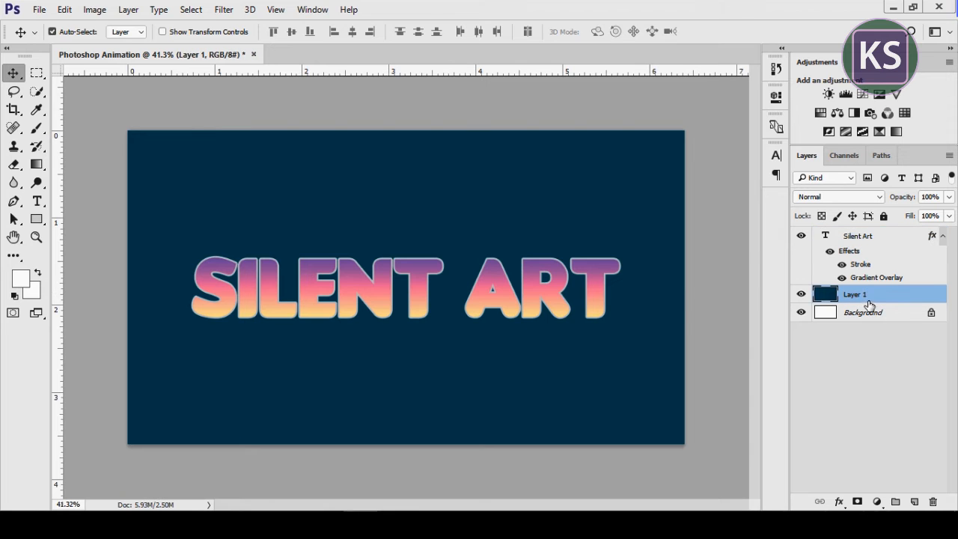
left_click(36, 73)
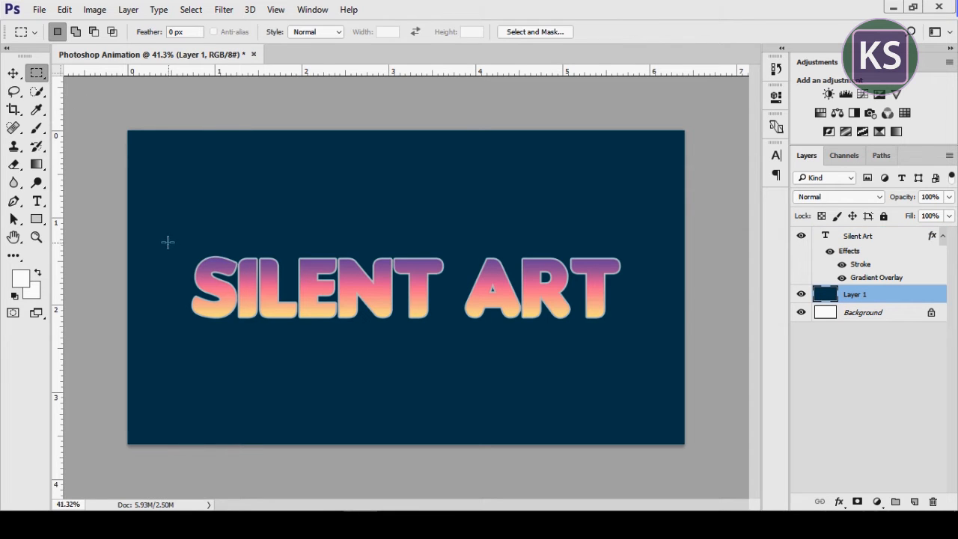
left_click_drag(169, 240, 640, 341)
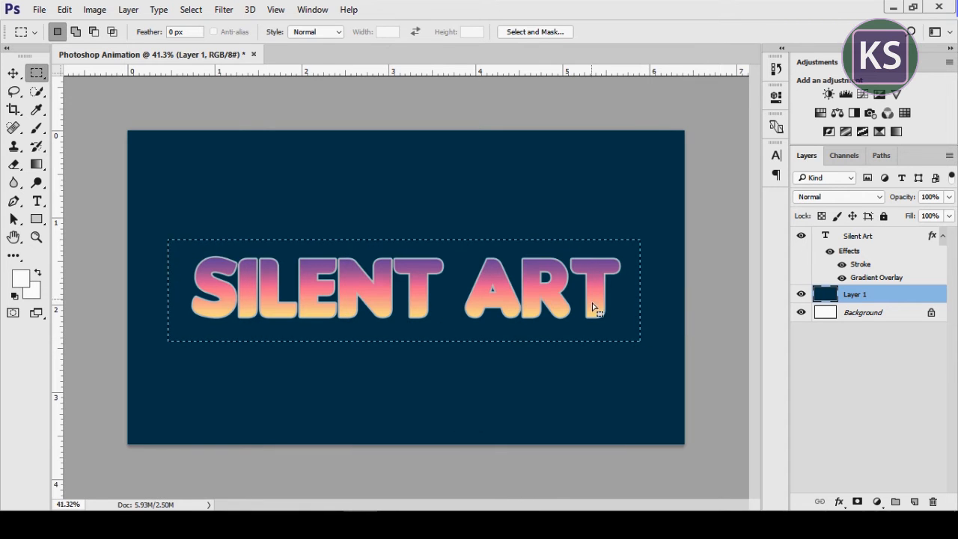
key("ctrl+j")
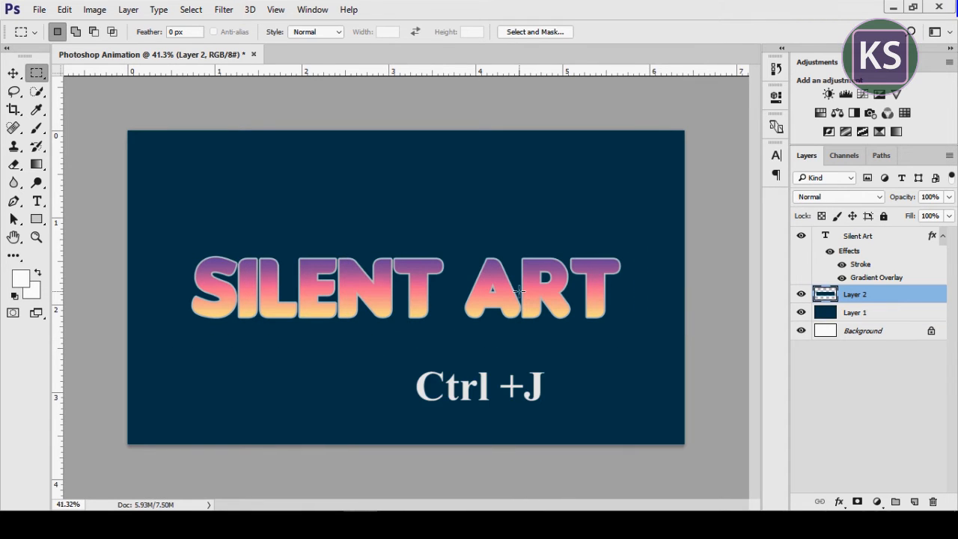
left_click(13, 73)
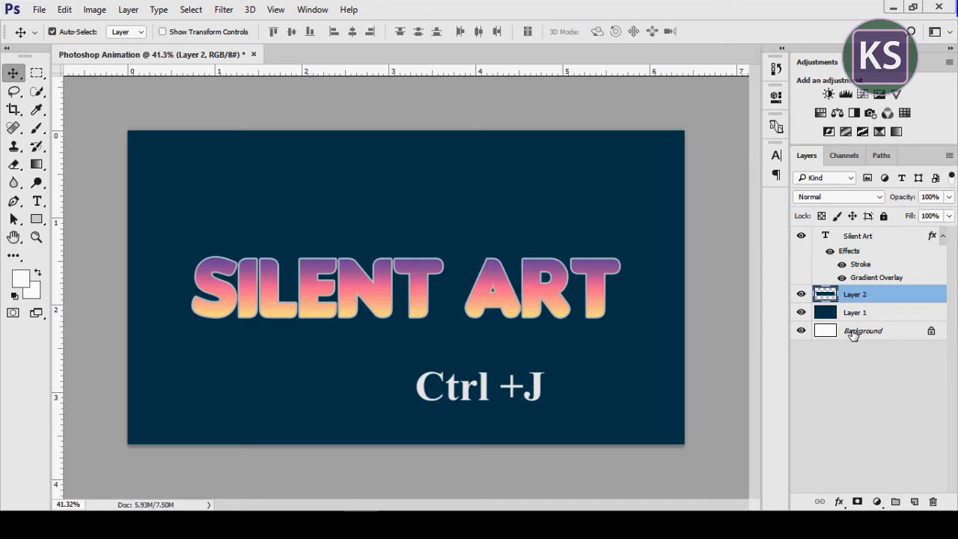
left_click_drag(872, 293, 865, 246)
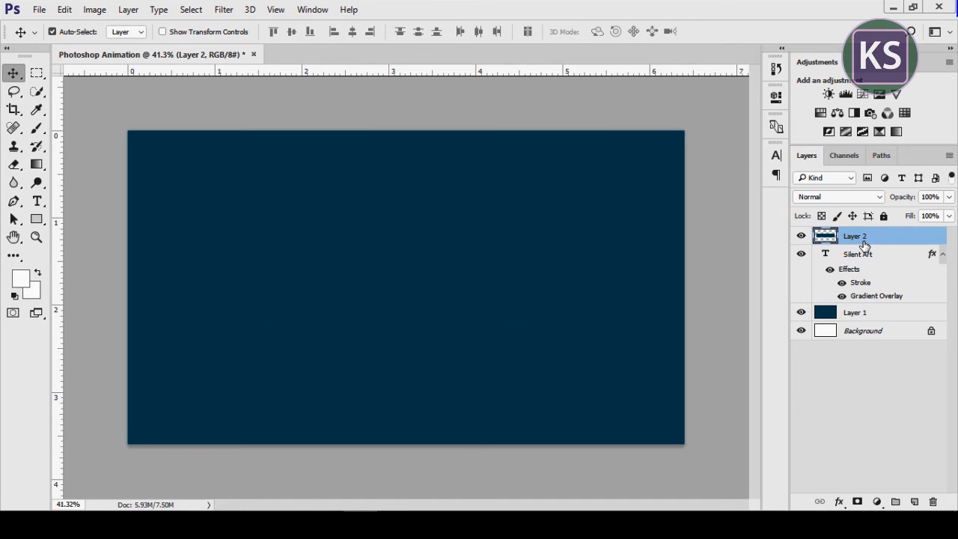
Apply a Gaussian Blur with a 12-pixel radius to Layer 2 and reset the foreground and background colours to default
right_click(859, 241)
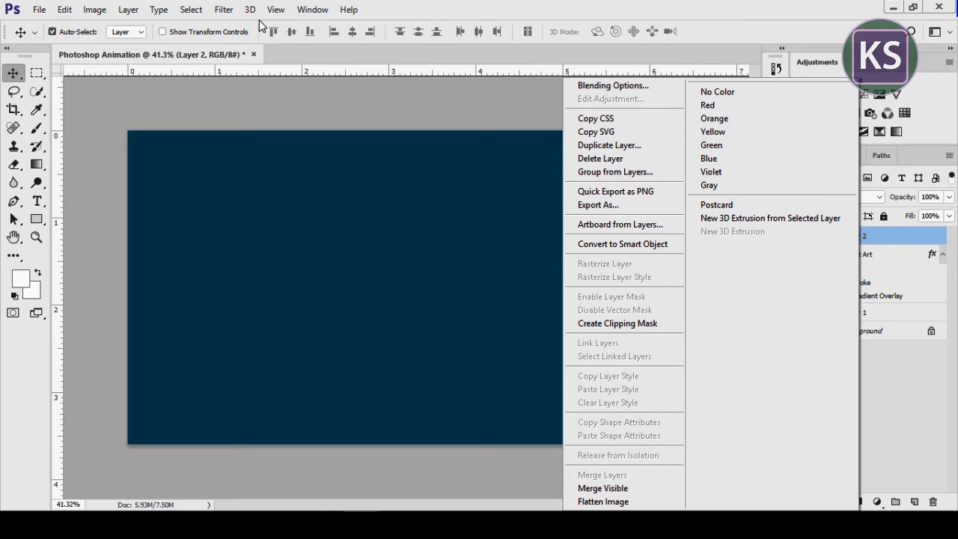
left_click(225, 12)
left_click(225, 11)
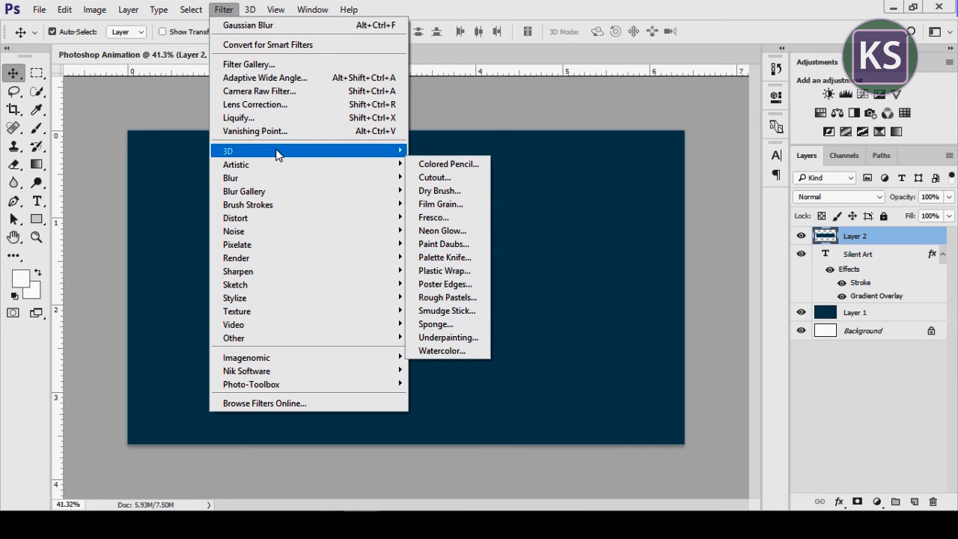
mouse_move(277, 180)
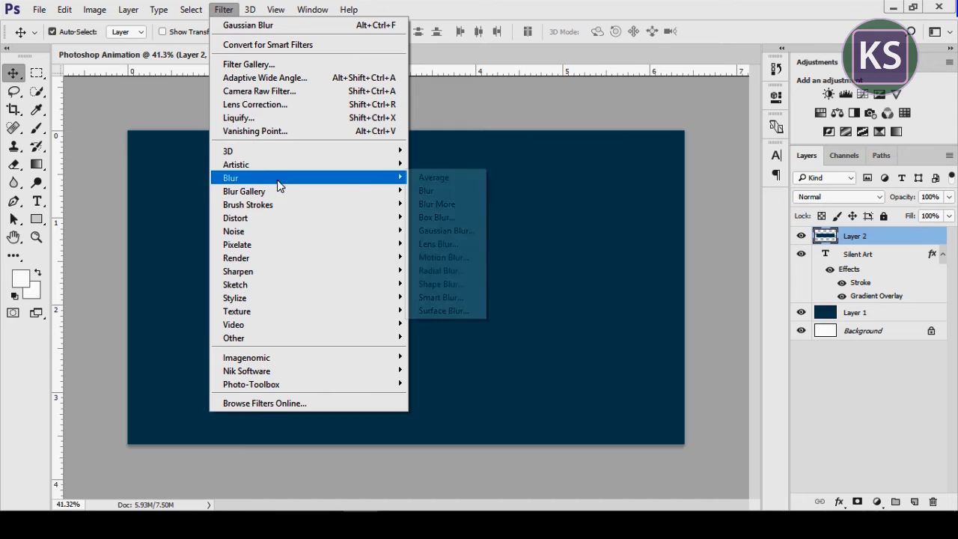
left_click(446, 232)
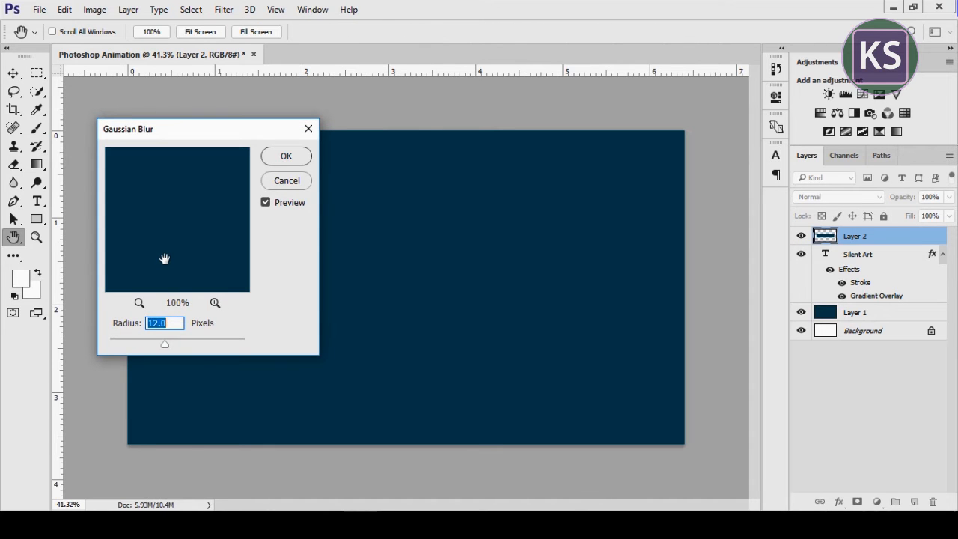
left_click(145, 305)
left_click(145, 305)
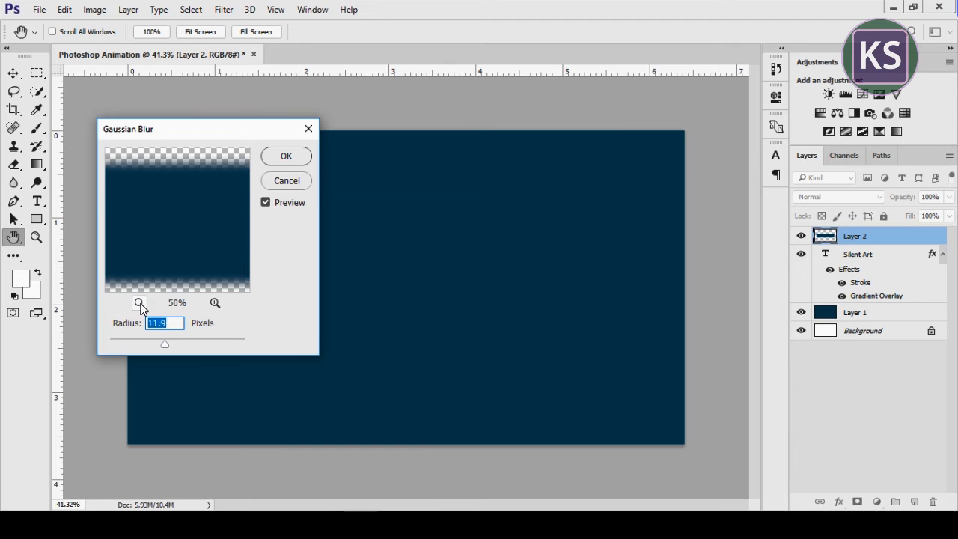
left_click(145, 305)
type("12")
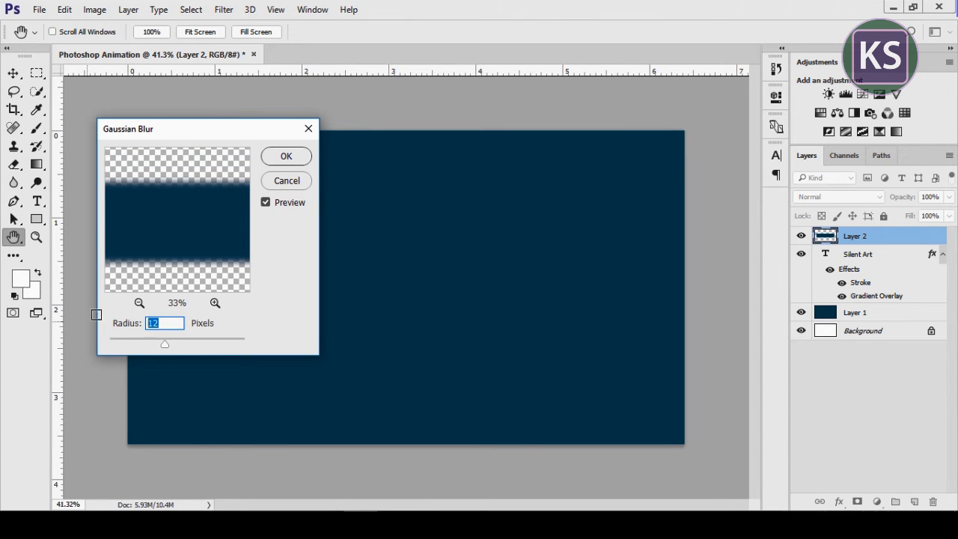
left_click(299, 157)
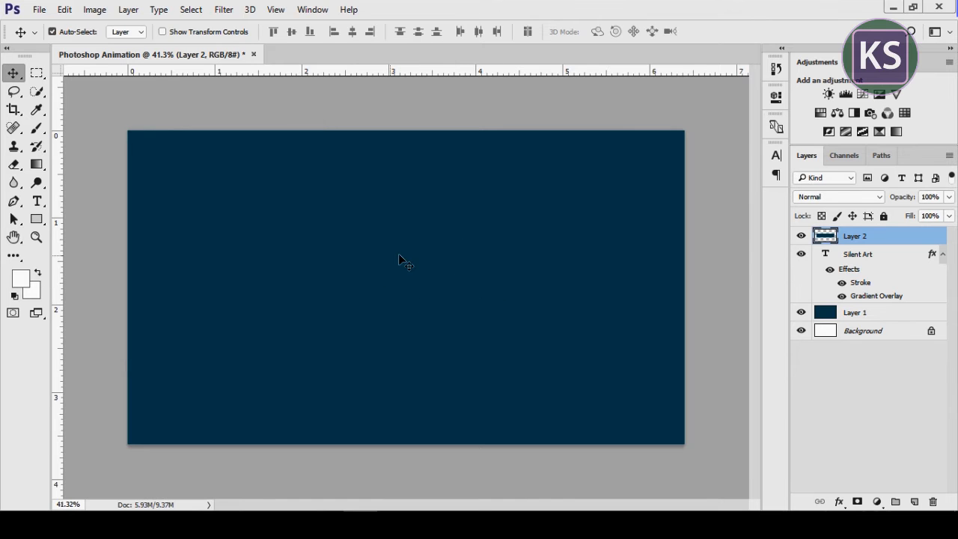
key("d")
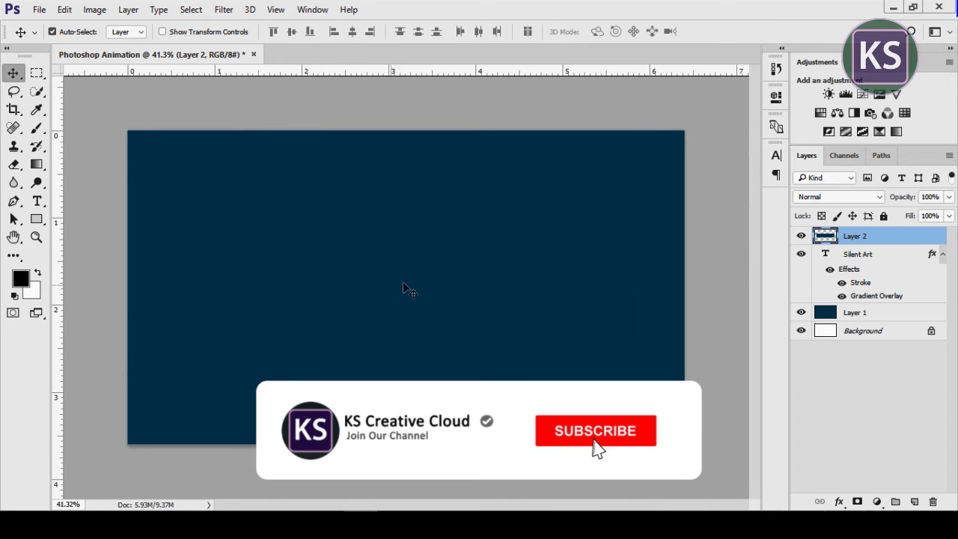
Show the Timeline and create a video timeline for the document's layers
left_click(312, 10)
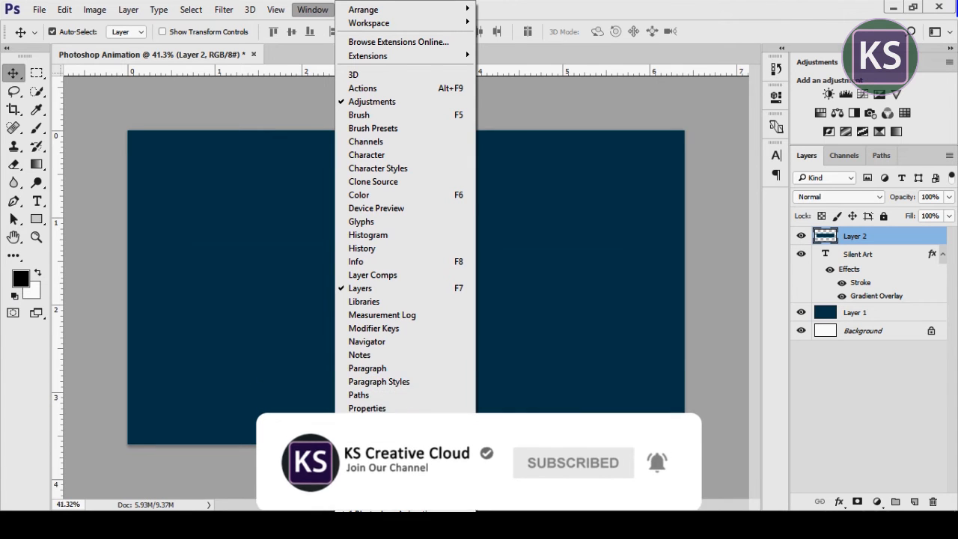
left_click(400, 447)
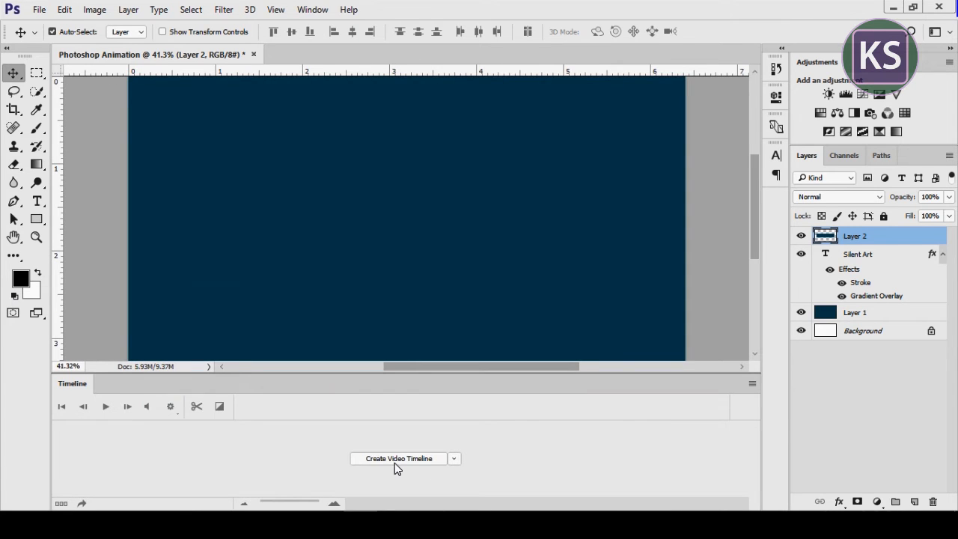
left_click(395, 462)
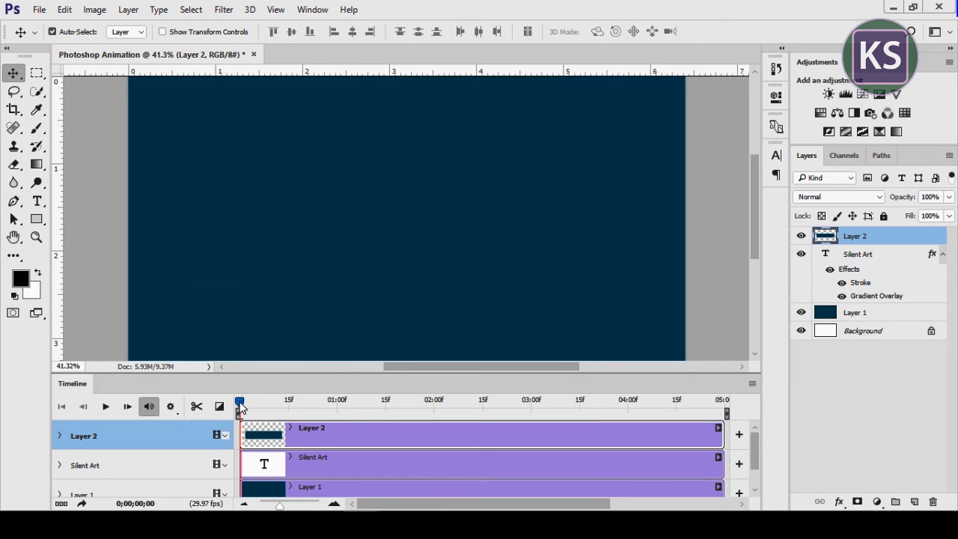
Add a Position keyframe for Layer 2 at 0;00;00;00, and at 0;00;00;15 move the cover right to reveal the first letters
left_click(59, 435)
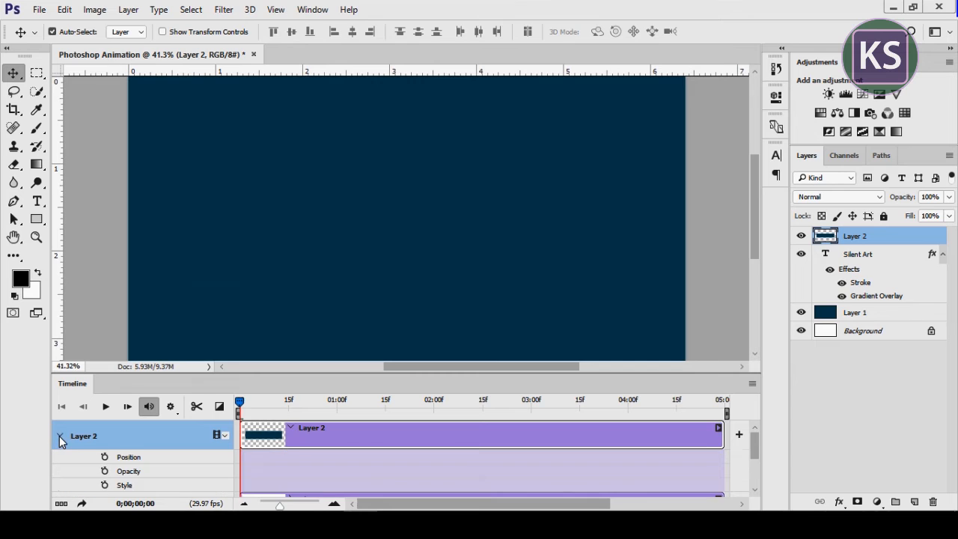
left_click(105, 458)
left_click_drag(244, 405, 329, 434)
key("ctrl+z")
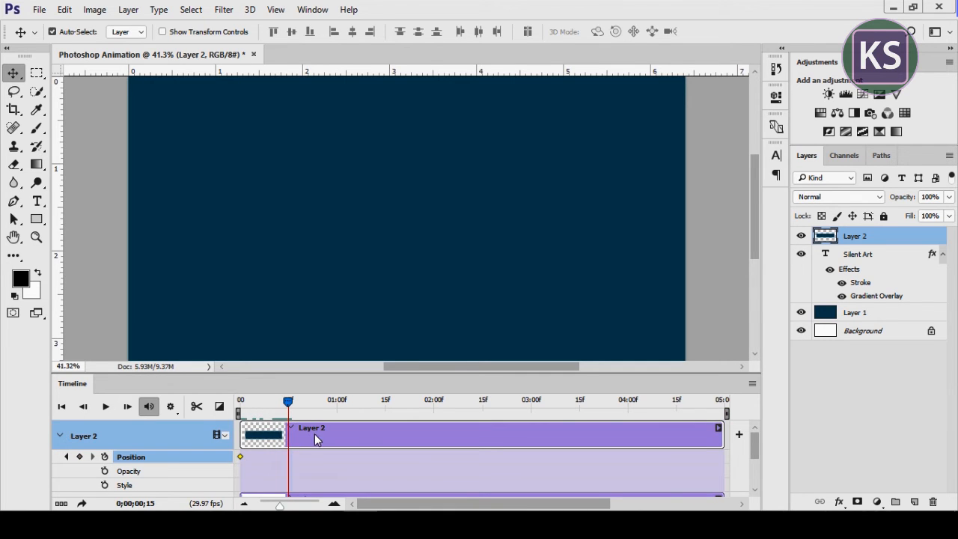
left_click_drag(263, 203, 425, 226)
Keyframe Layer 2 farther right at 0;00;00;29 and again at 0;00;01;14, where the cover clears the whole title
left_click_drag(290, 404, 335, 411)
left_click_drag(408, 230, 594, 233)
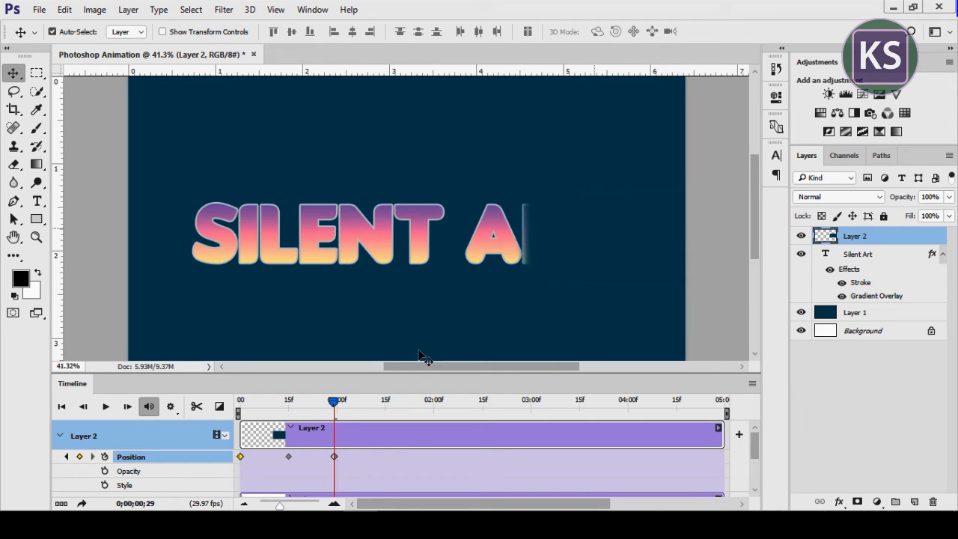
left_click_drag(333, 402, 382, 404)
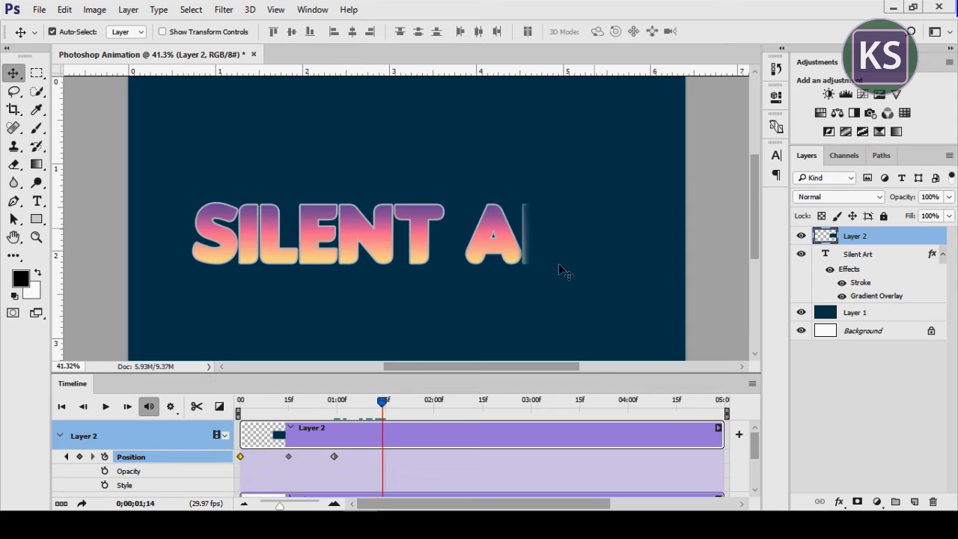
left_click_drag(573, 240, 691, 242)
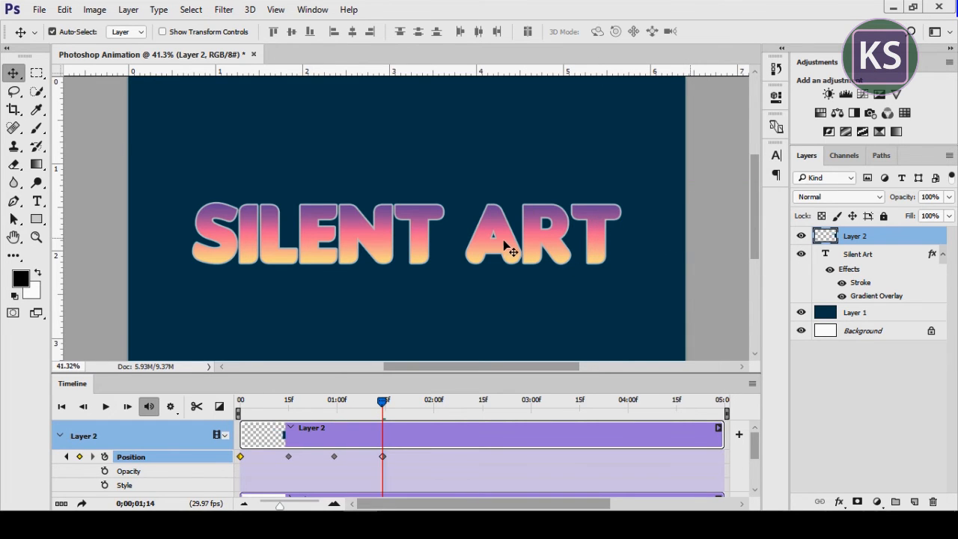
Play the reveal animation from the start, stop it and return the playhead to 0;00;00;00
left_click_drag(381, 408, 239, 408)
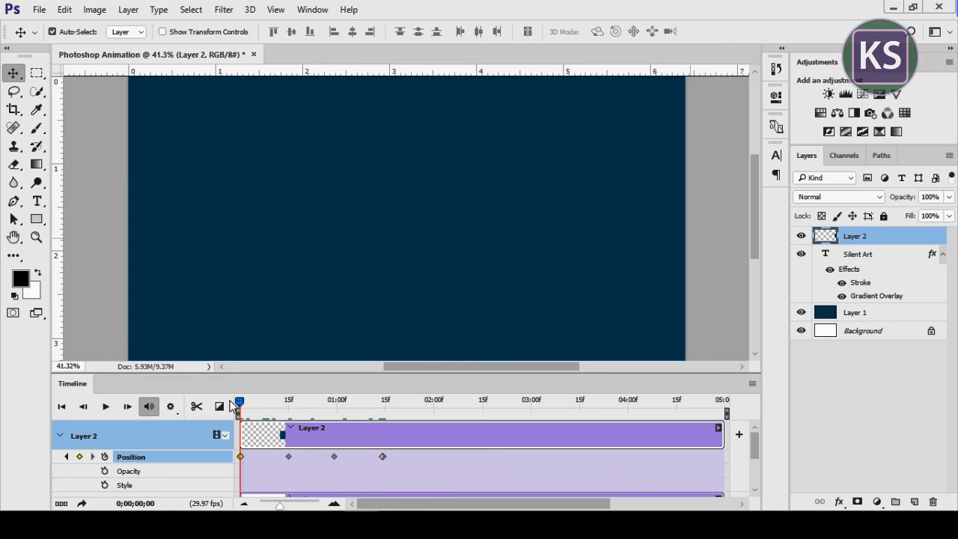
left_click(106, 408)
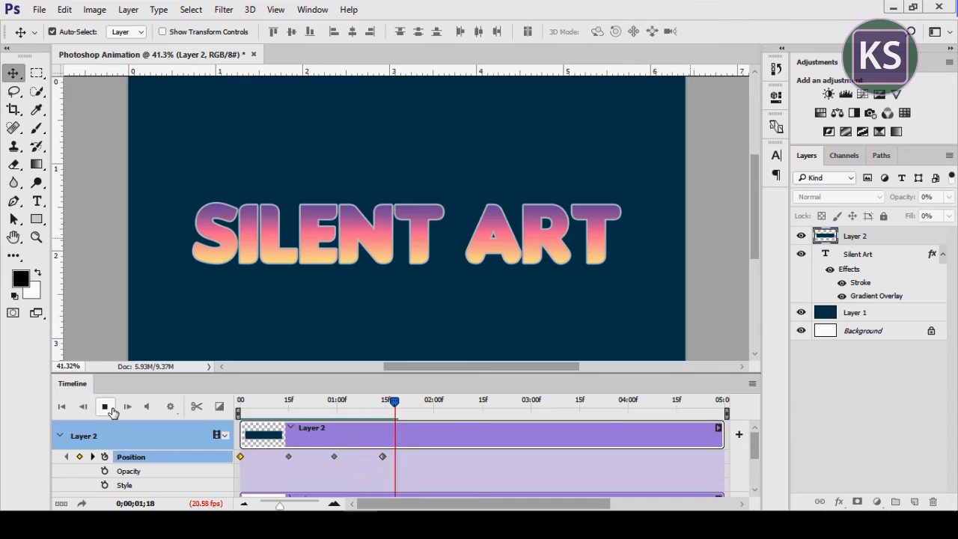
left_click(106, 408)
left_click_drag(405, 407, 239, 407)
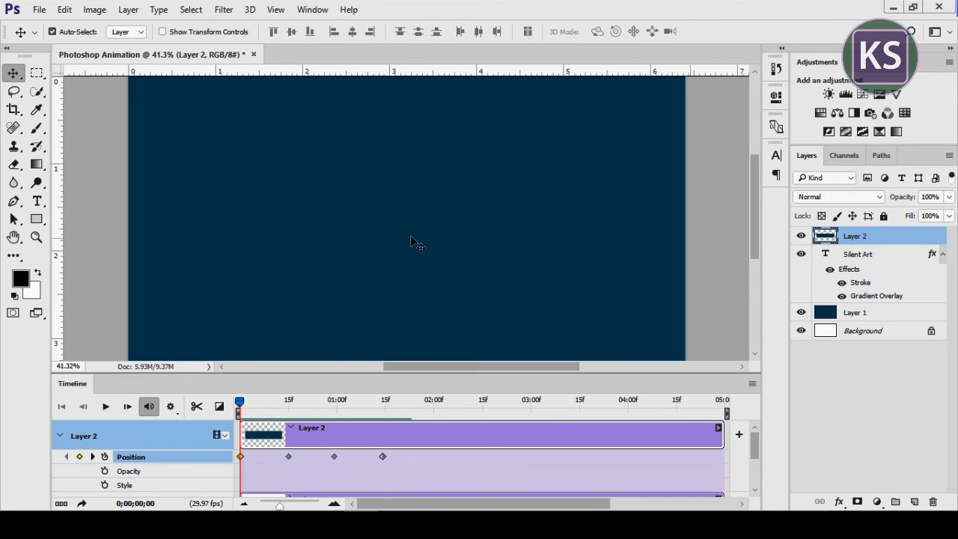
Collapse the Layer 2 track and place the Flare image from the file window as a new layer above Layer 2
scroll(410, 242, "down", 2)
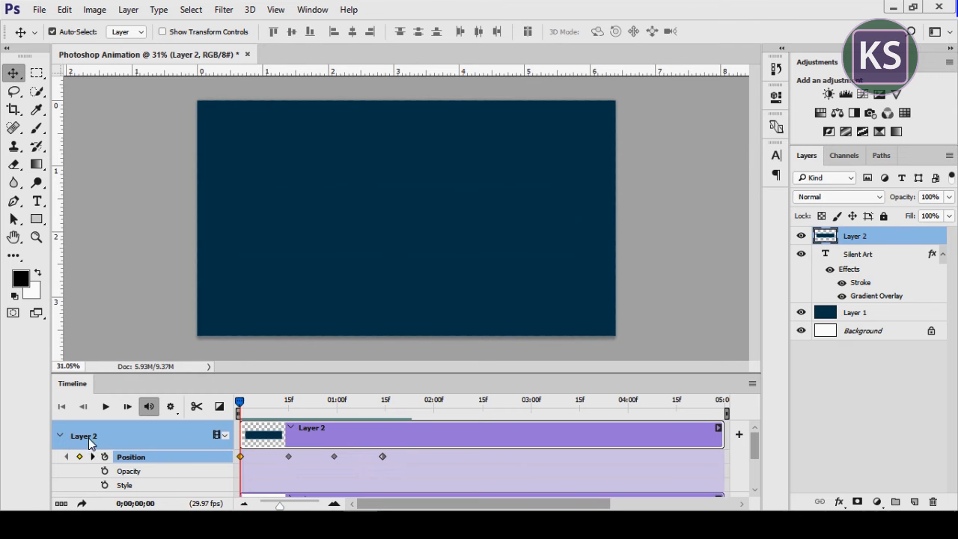
left_click(59, 435)
key("alt+Tab")
left_click_drag(169, 88, 402, 256)
key("Return")
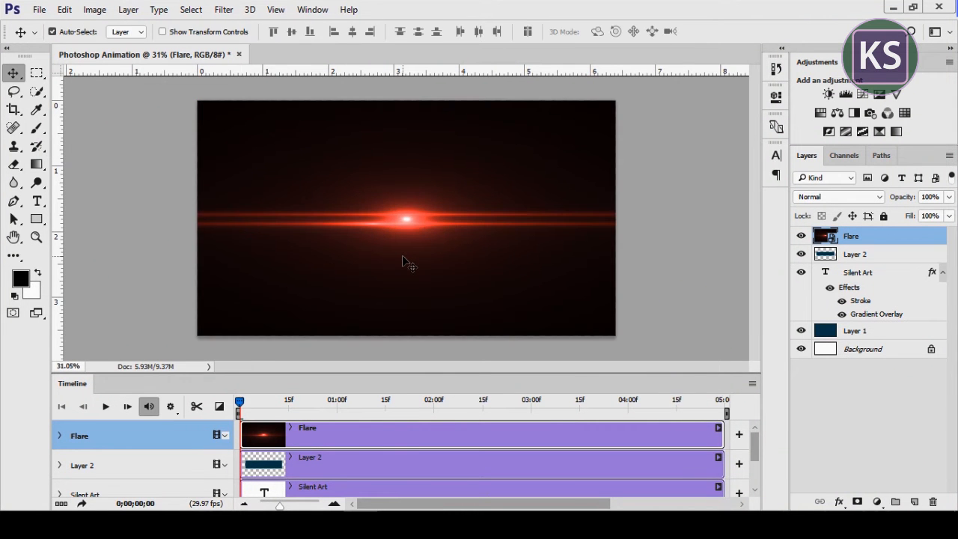
Apply a Levels adjustment to the Flare layer with input black point 25 and midtones about 1.38
left_click(94, 9)
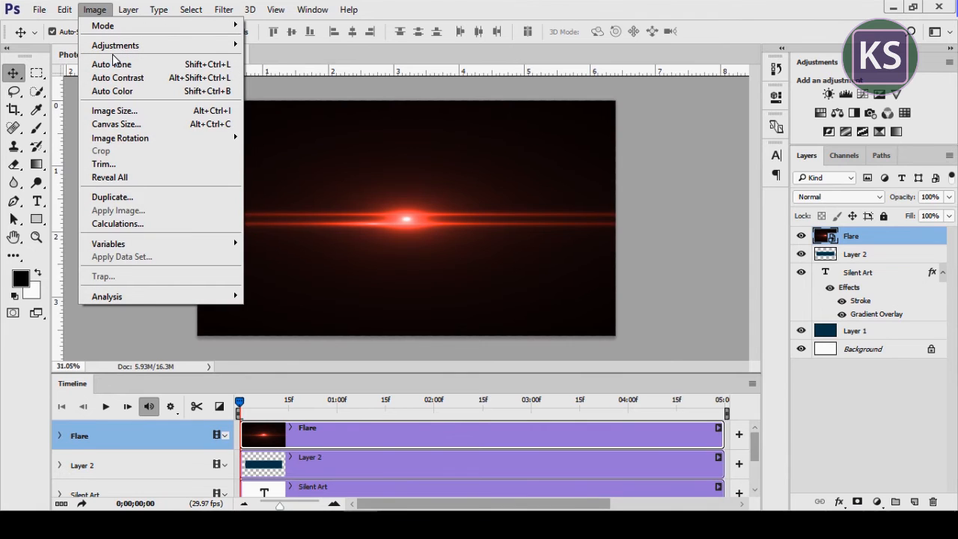
mouse_move(120, 44)
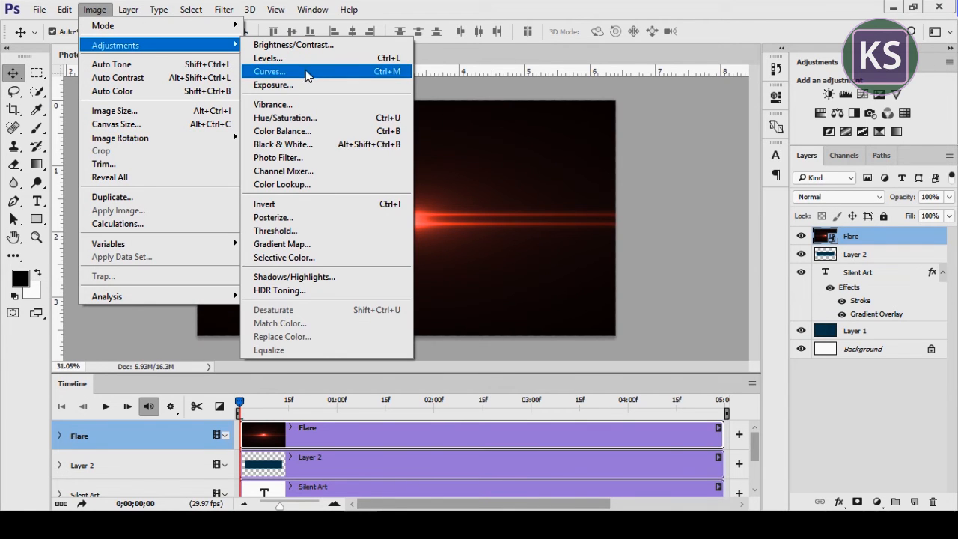
left_click(322, 59)
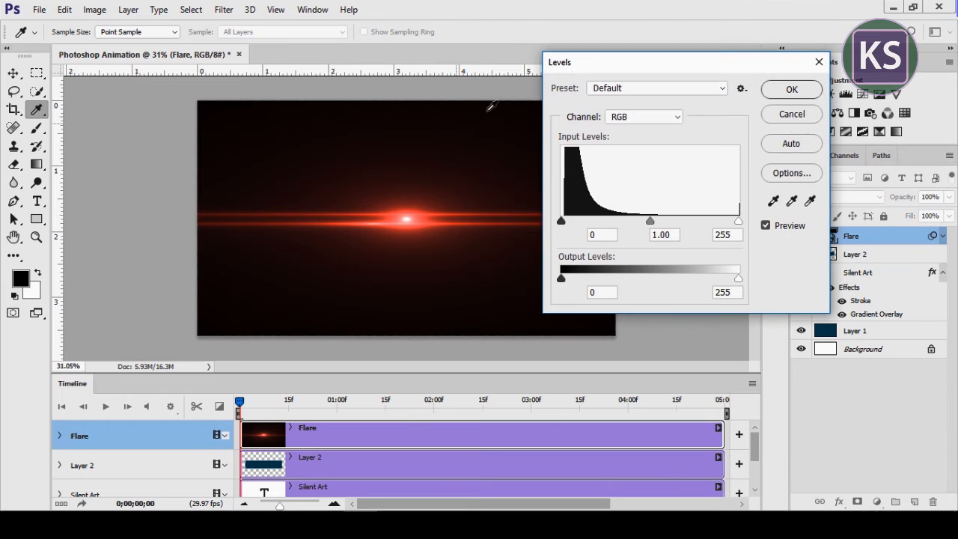
left_click_drag(565, 222, 578, 222)
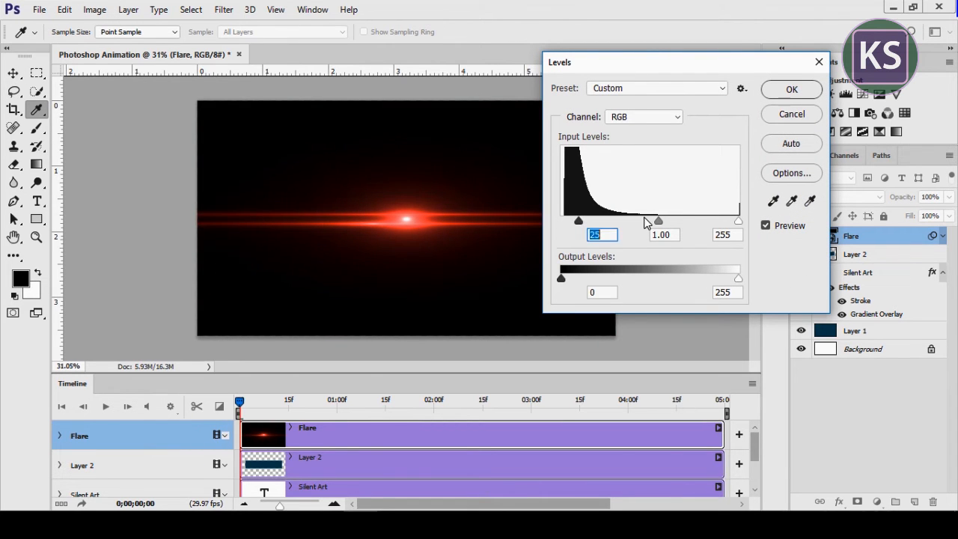
left_click_drag(658, 222, 635, 225)
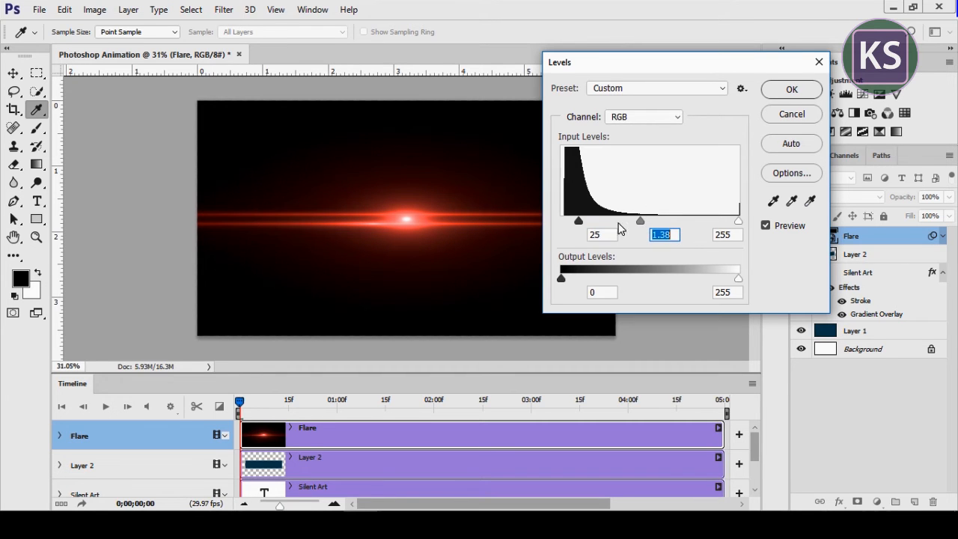
left_click(785, 93)
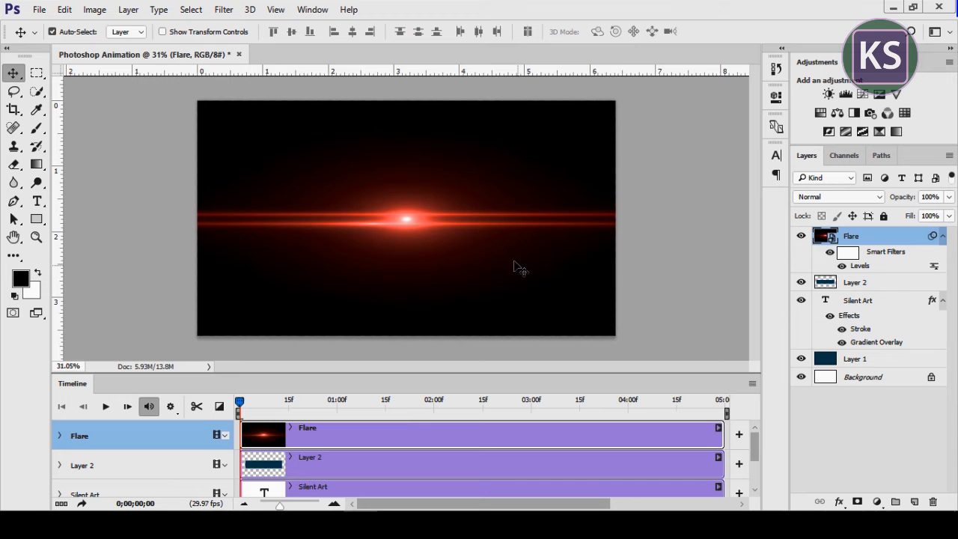
Set the Flare layer's blend mode to Screen and move it off the canvas's left side, to about X -1000 px
scroll(478, 237, "down", 1)
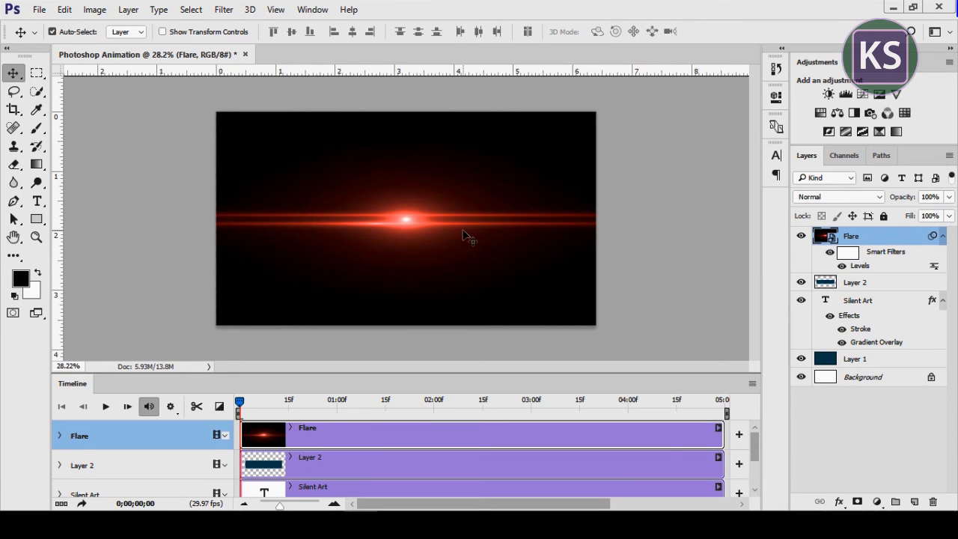
scroll(462, 233, "down", 1)
left_click_drag(458, 229, 434, 223)
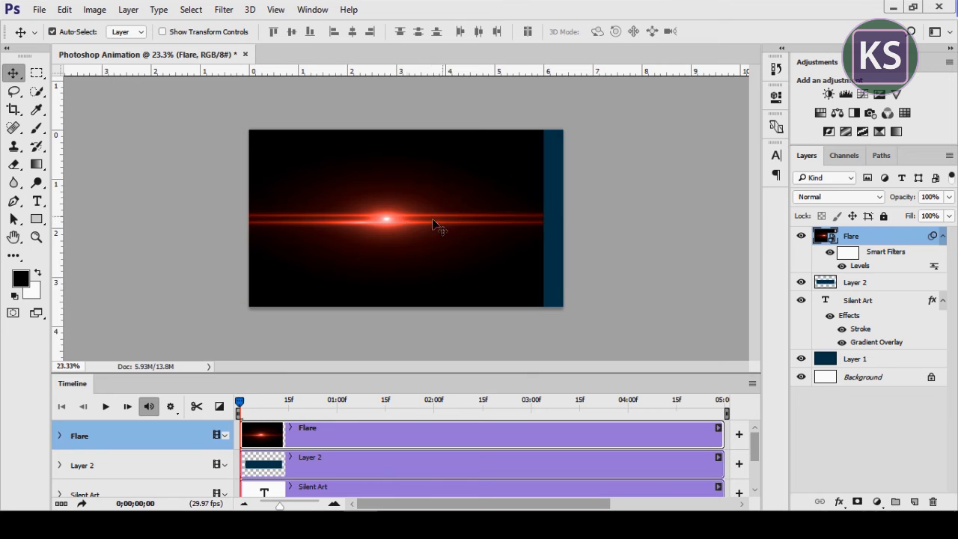
left_click(850, 197)
left_click(820, 292)
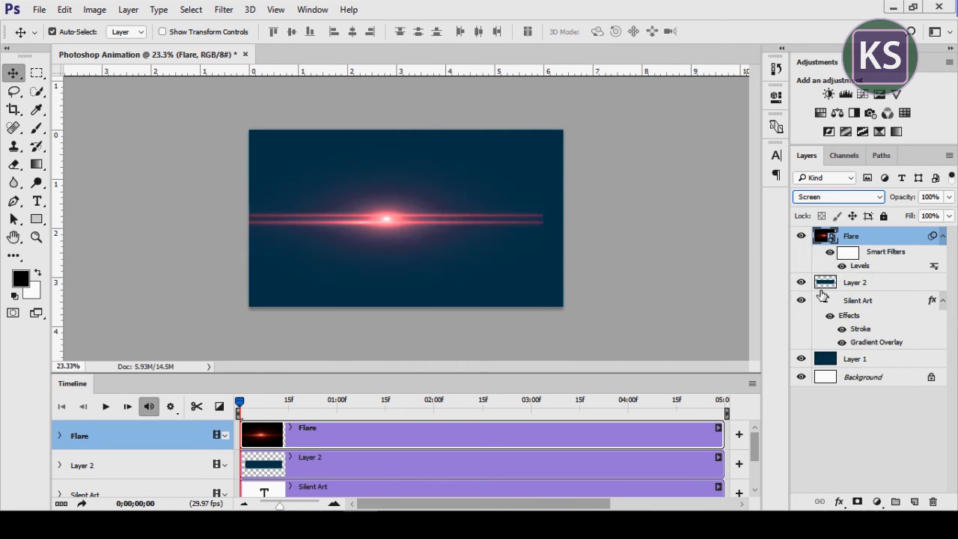
left_click_drag(344, 212, 118, 214)
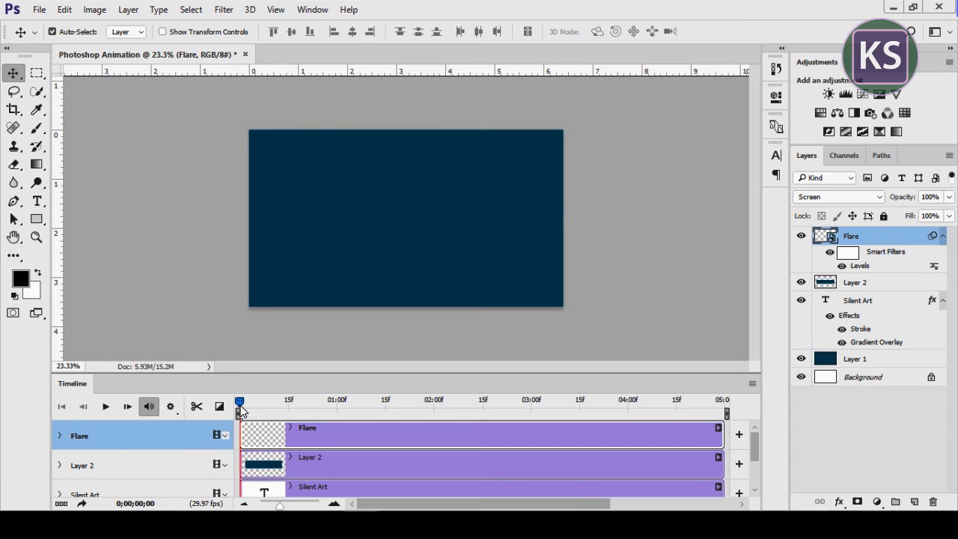
Keyframe the Flare layer's Transform at 0;00;00;00, at X 384 px on 0;00;00;28, and off the canvas's right side on 0;00;01;17
left_click(58, 434)
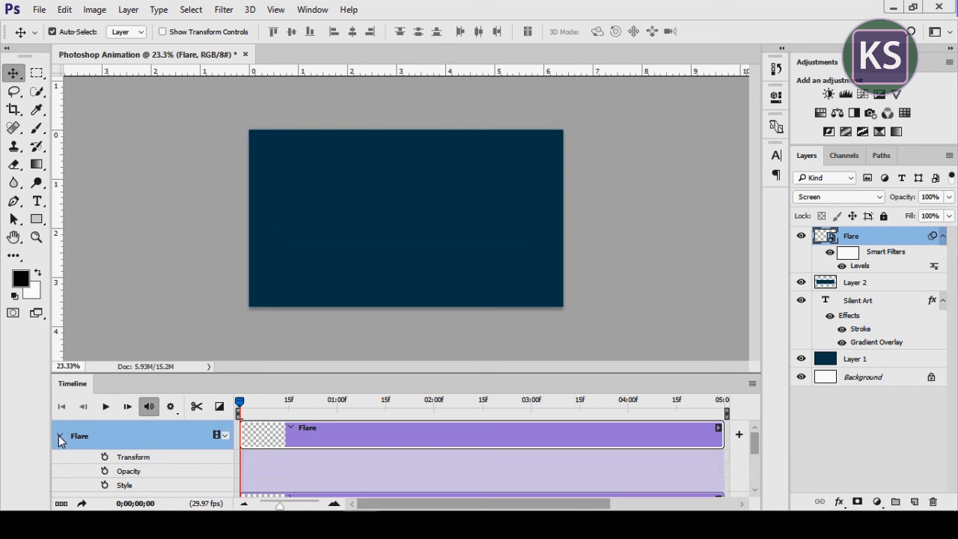
left_click(105, 457)
left_click_drag(248, 406, 331, 406)
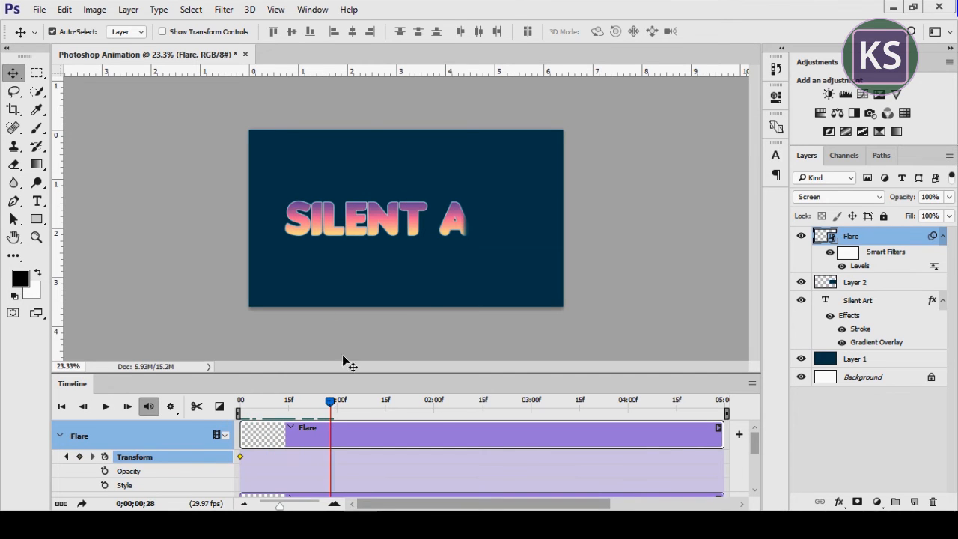
key("ctrl+t")
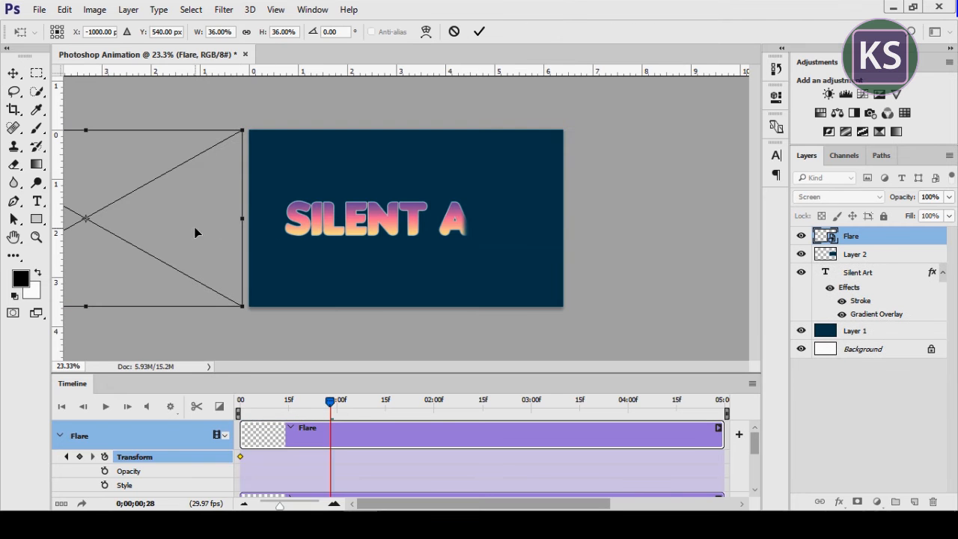
left_click_drag(127, 218, 352, 232)
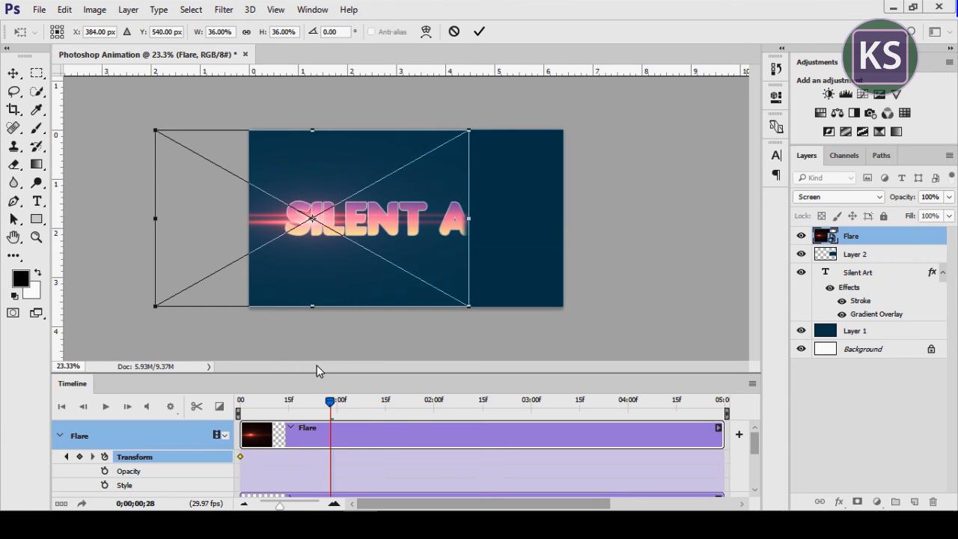
key("Return")
left_click_drag(329, 405, 393, 411)
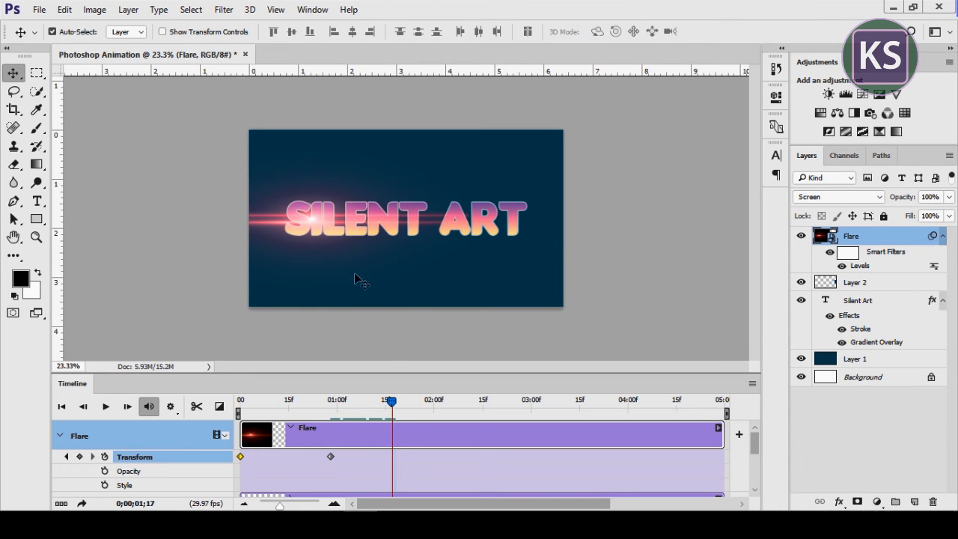
left_click_drag(285, 225, 693, 249)
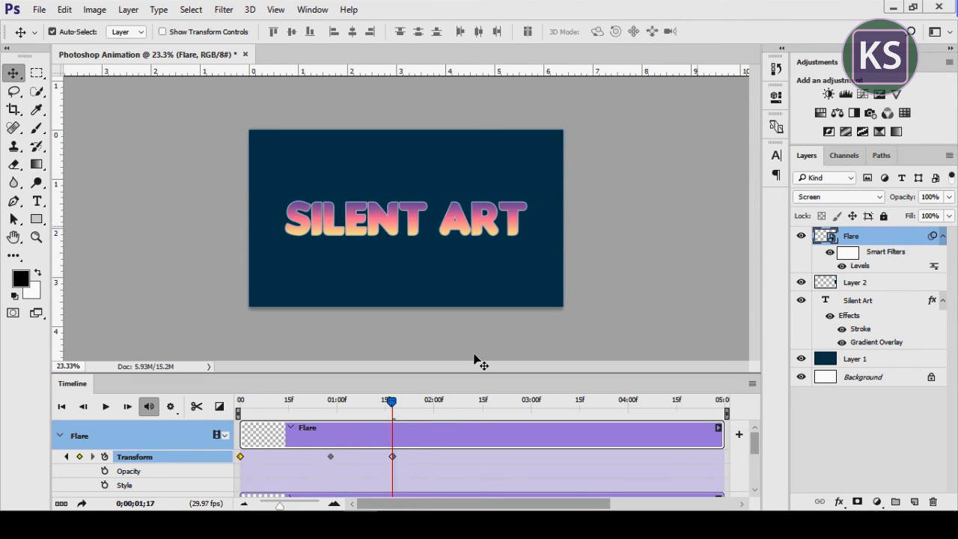
Collapse the Flare track, play the flare sweep from the start and return the playhead to 0;00;00;00
left_click_drag(388, 408, 239, 407)
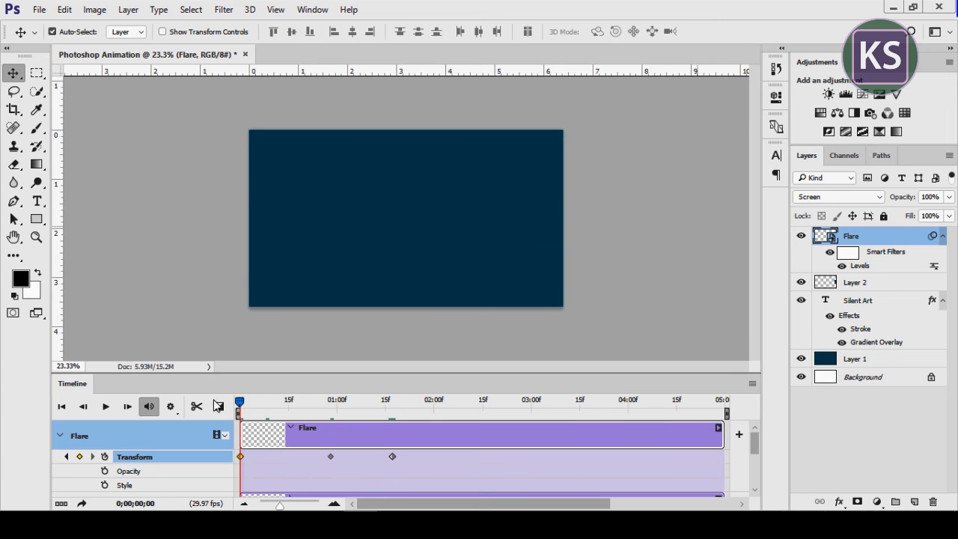
left_click(60, 436)
key("space")
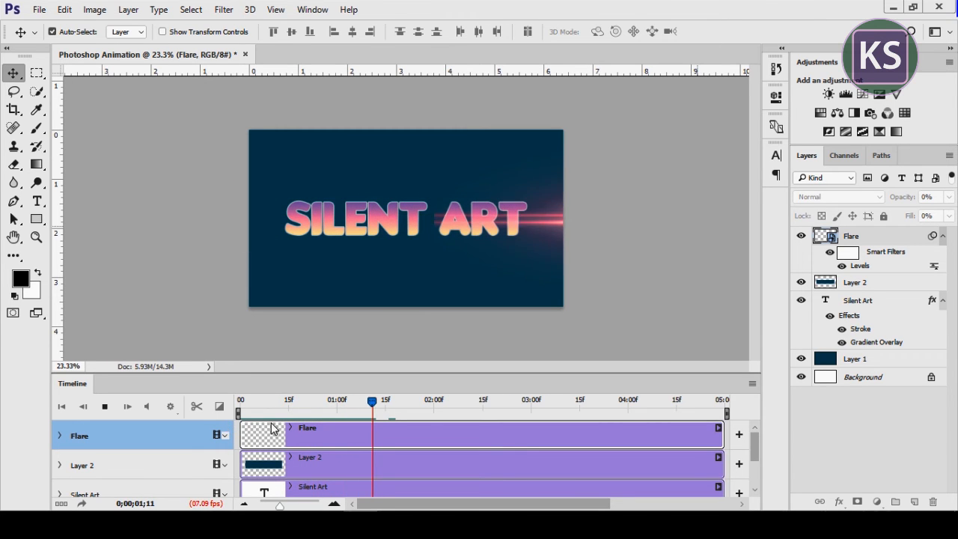
left_click_drag(443, 403, 225, 402)
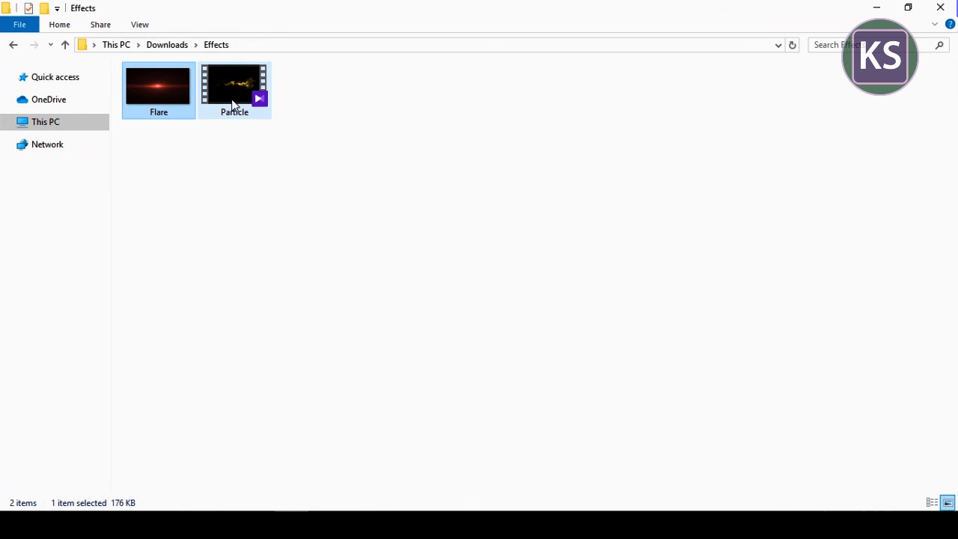
Place the Particle clip from the file window as a new layer above Flare and set its blend mode to Screen
left_click_drag(233, 107, 410, 275)
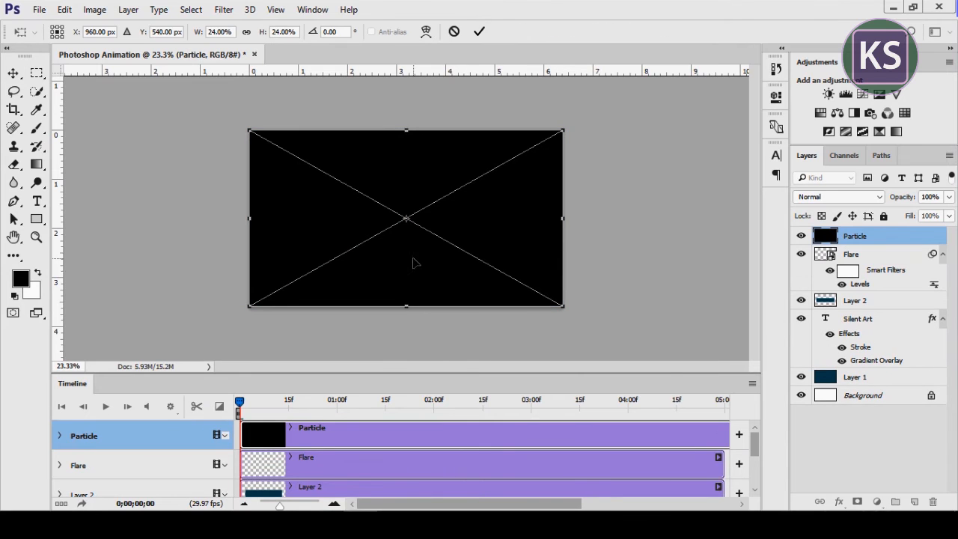
key("Return")
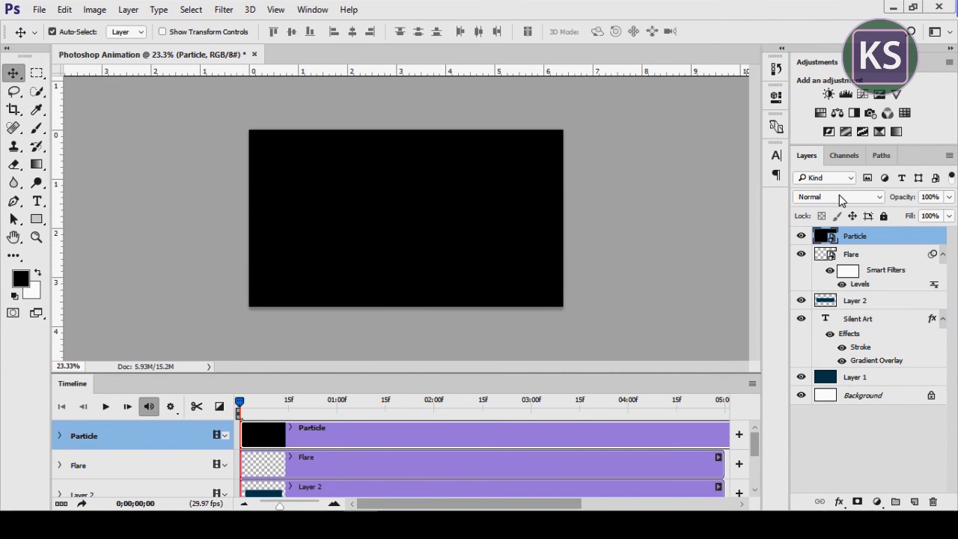
left_click(839, 197)
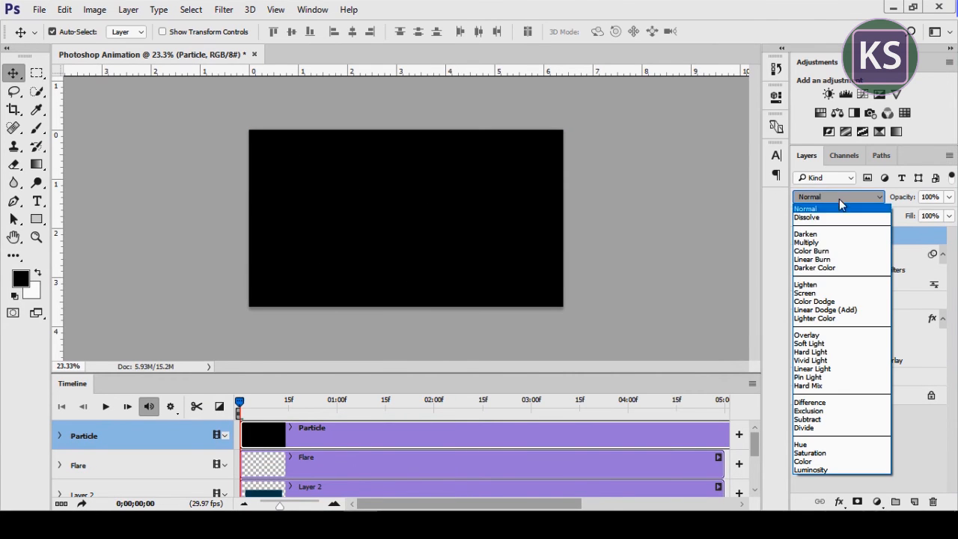
left_click(843, 293)
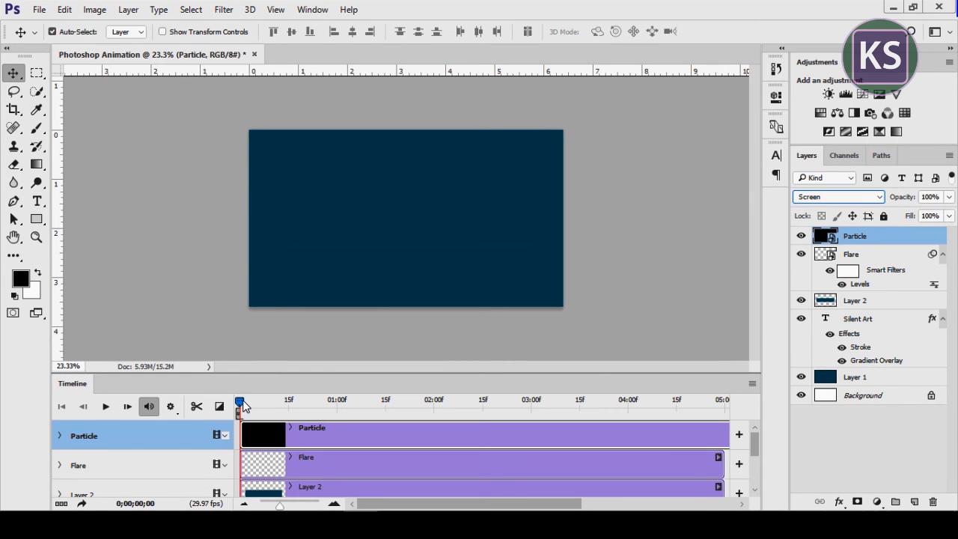
Play the animation from the start and trim the end of the Particle clip level with the Flare and Layer 2 tracks
mouse_move(239, 404)
left_mouse_down()
mouse_move(390, 416)
mouse_move(226, 404)
left_mouse_up()
key("space")
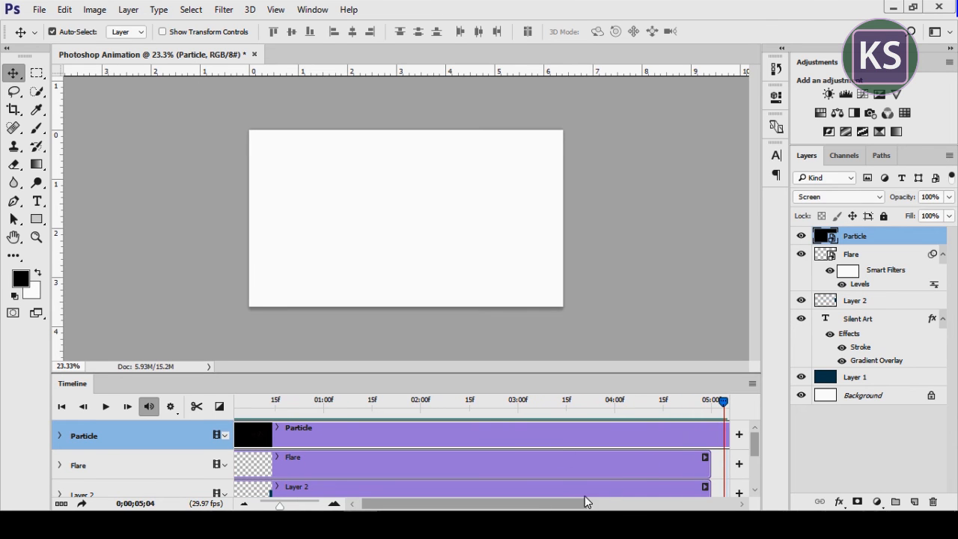
left_click_drag(529, 506, 605, 506)
left_click_drag(563, 404, 539, 405)
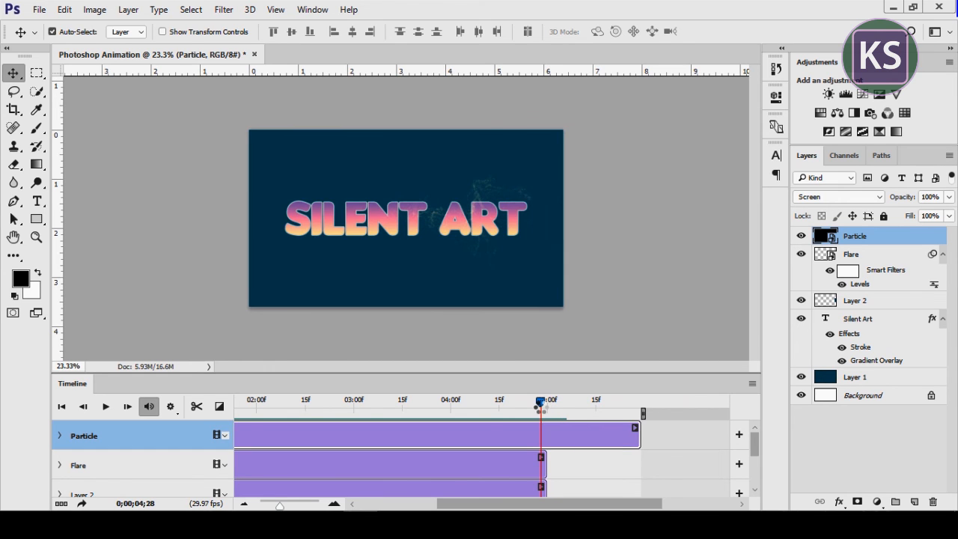
left_click_drag(544, 404, 543, 405)
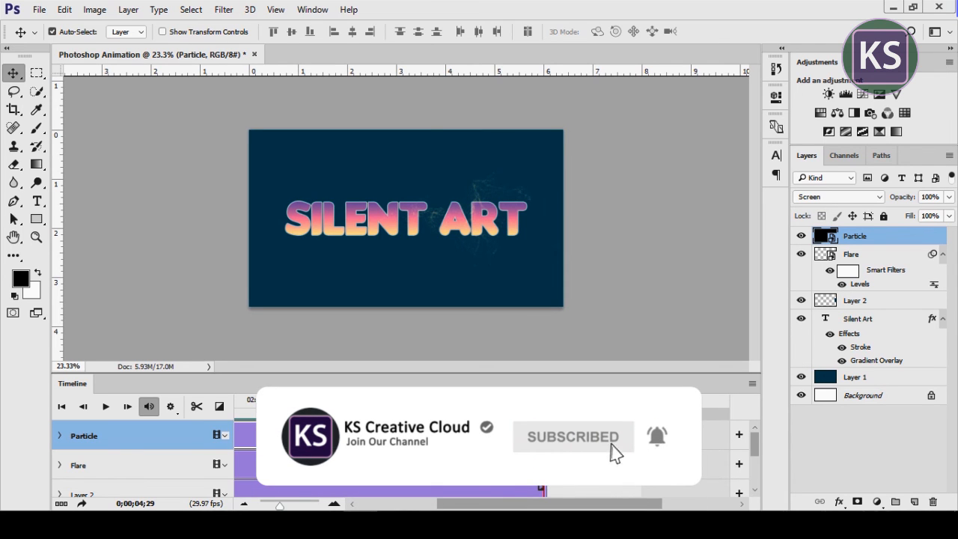
left_click_drag(545, 435, 565, 435)
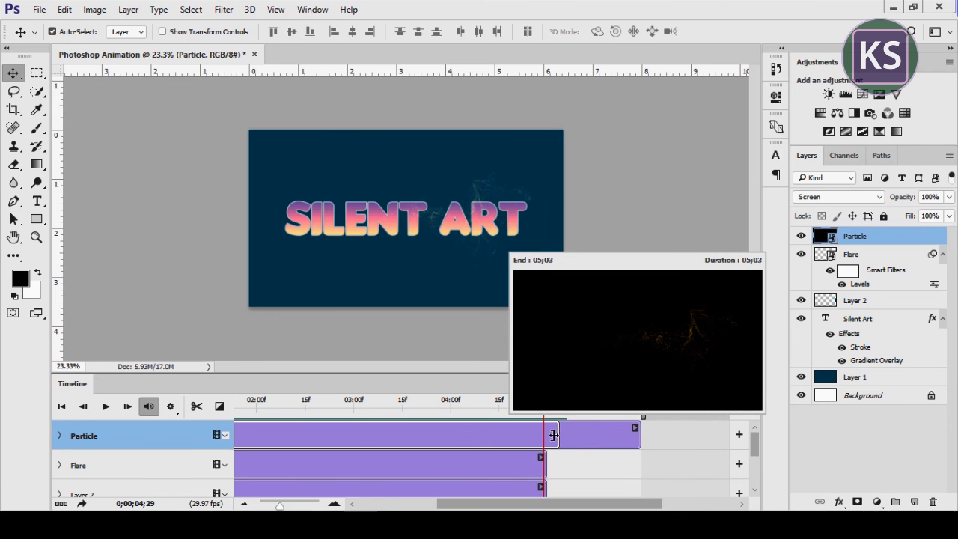
left_click_drag(549, 435, 549, 434)
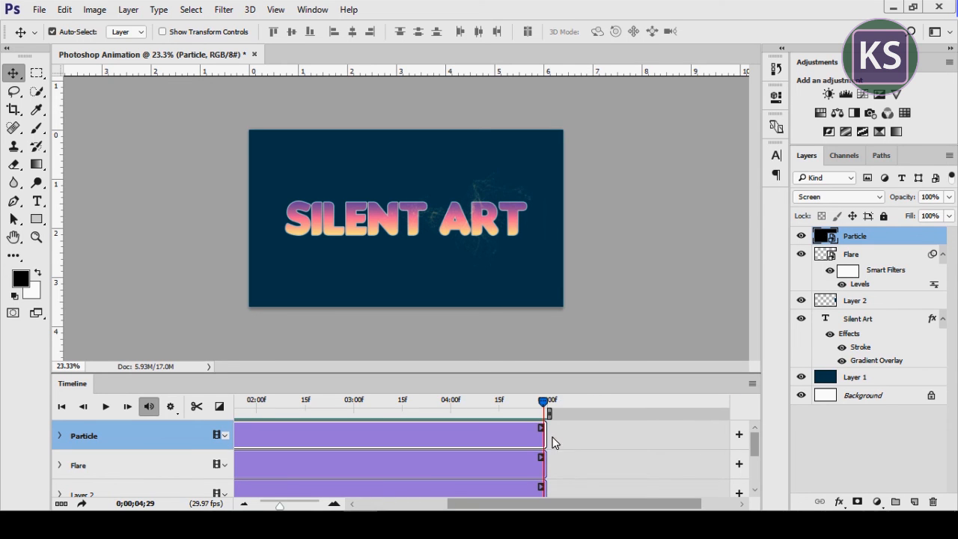
Play the complete animation with the trimmed Particle clip from the start, and return the playhead to 0;00;00;00
mouse_move(752, 456)
left_mouse_down()
mouse_move(750, 483)
mouse_move(751, 443)
mouse_move(748, 486)
mouse_move(752, 440)
left_mouse_up()
left_click_drag(468, 507, 300, 506)
left_click_drag(718, 406, 215, 419)
key("space")
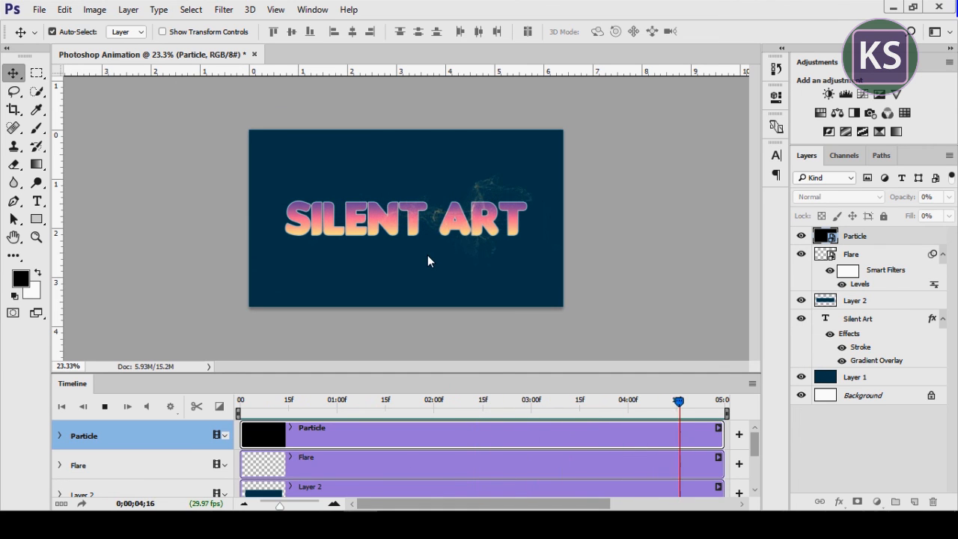
left_click_drag(721, 406, 167, 383)
Render all frames of the animation to Photoshop Animation.mp4 in H.264 format with the High Quality preset
left_click(39, 10)
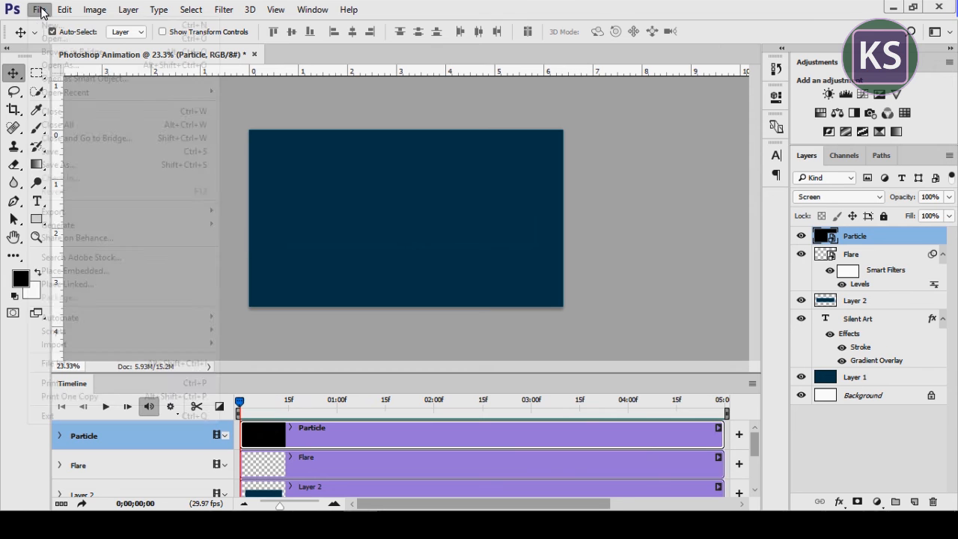
mouse_move(97, 215)
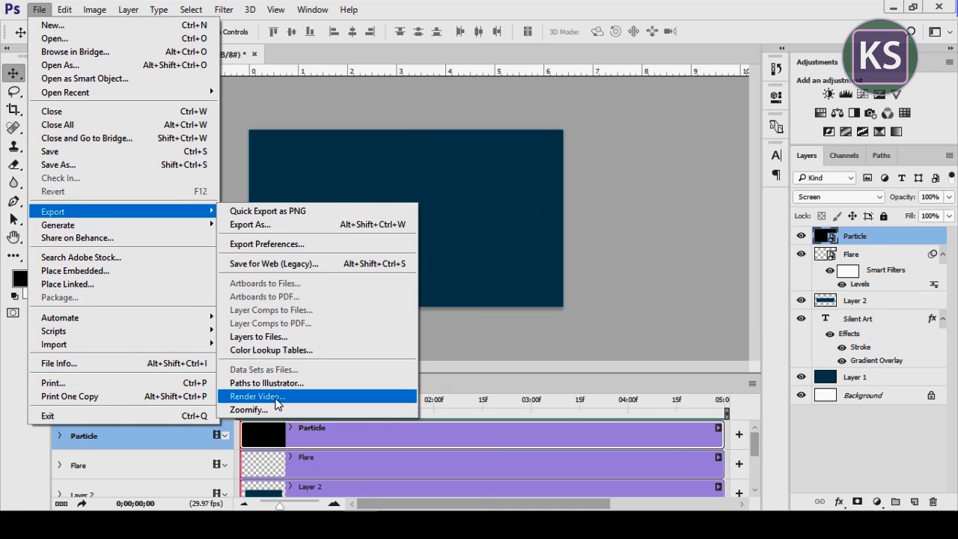
left_click(258, 396)
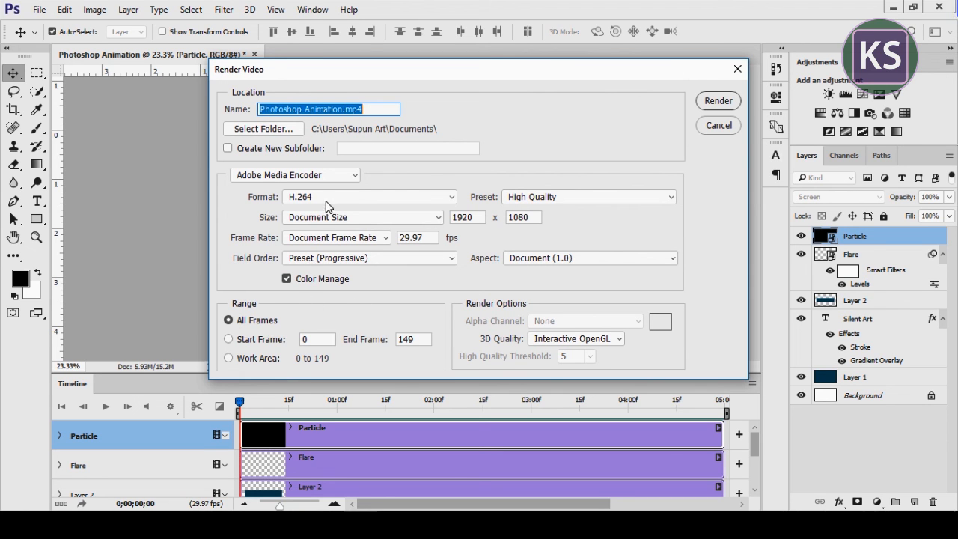
left_click(566, 208)
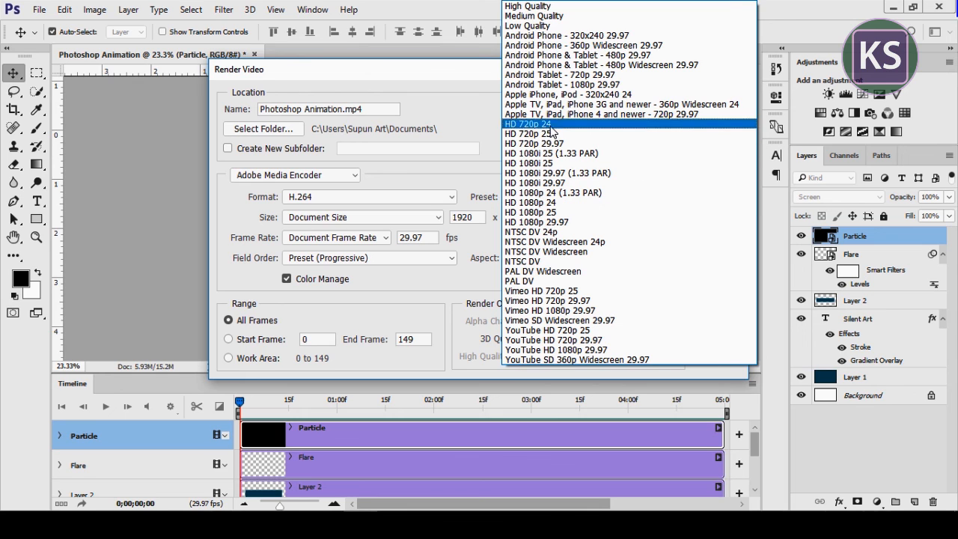
left_click(559, 7)
left_click(717, 102)
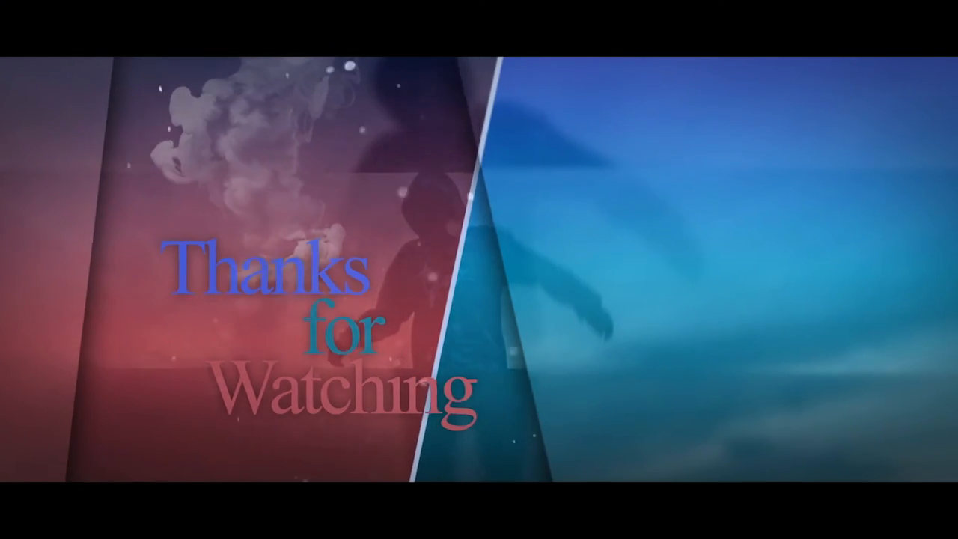